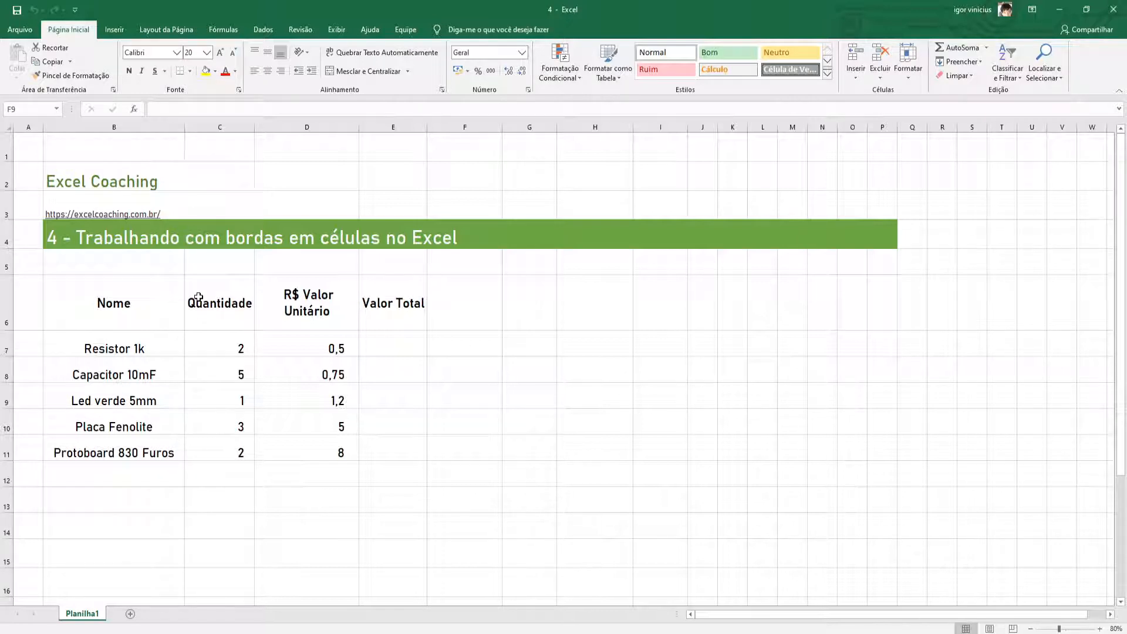
Step: Apply a bottom border to cell H8
click(517, 375)
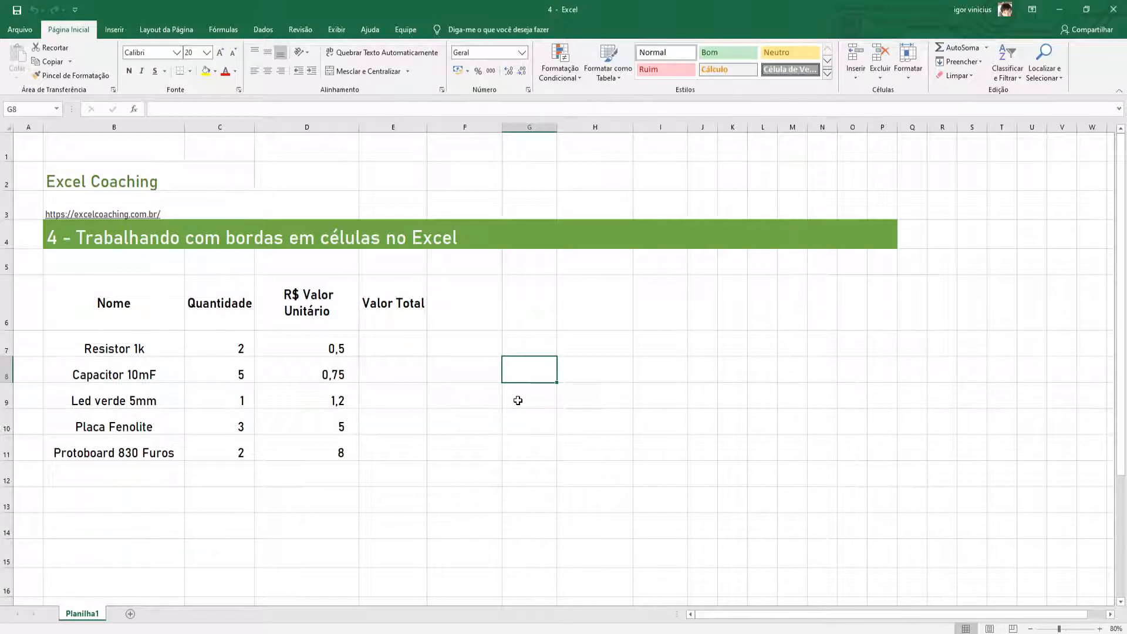
drag(466, 309, 668, 338)
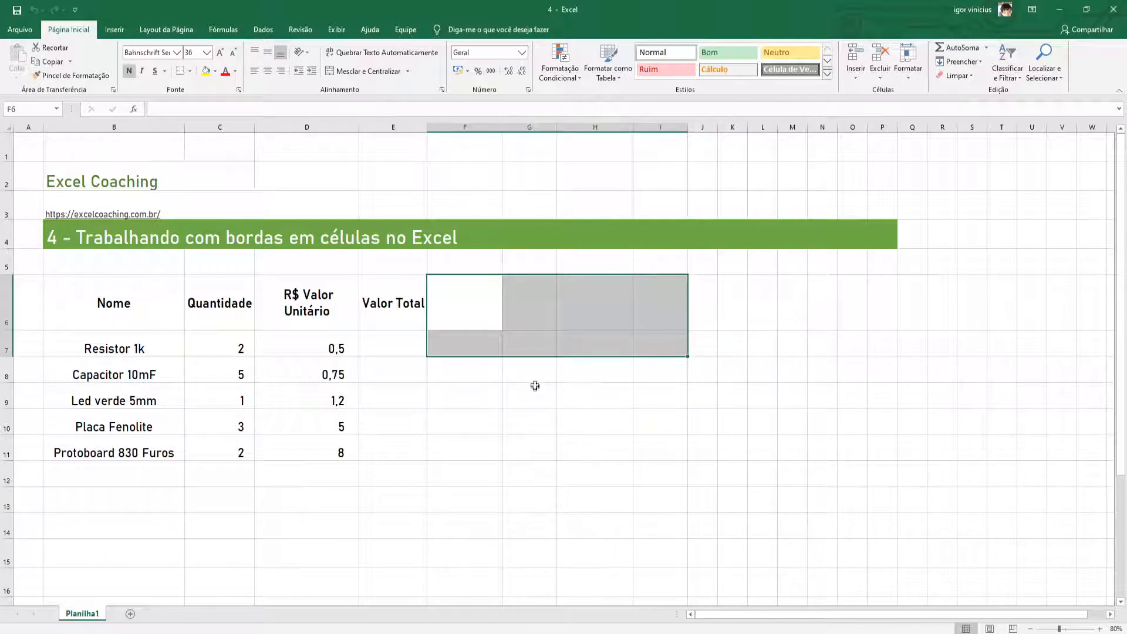
click(585, 373)
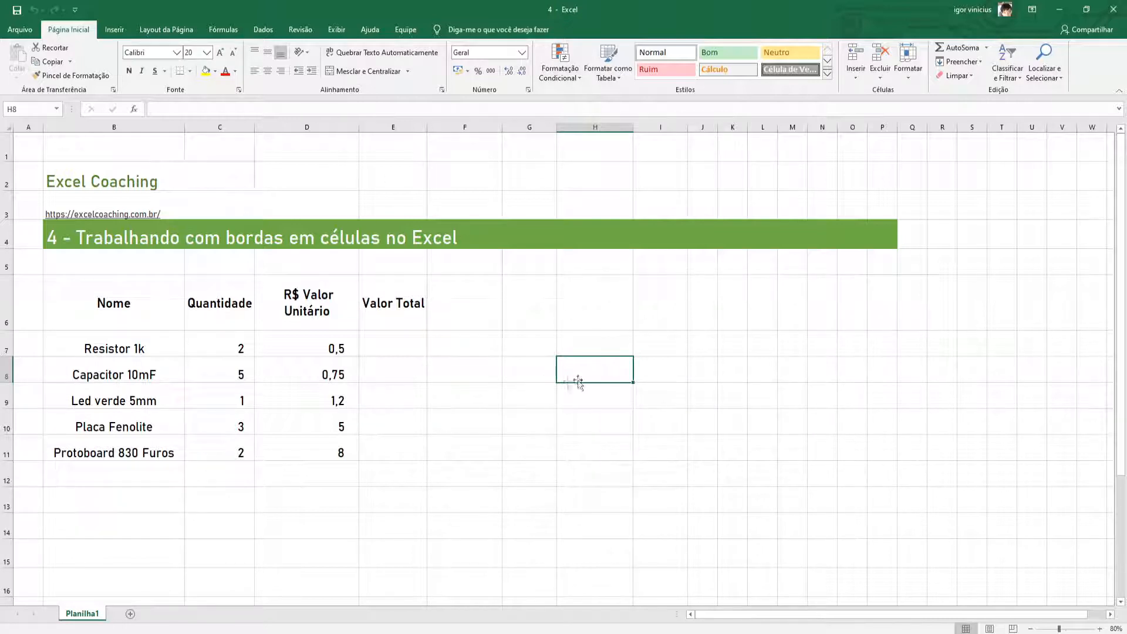
click(180, 72)
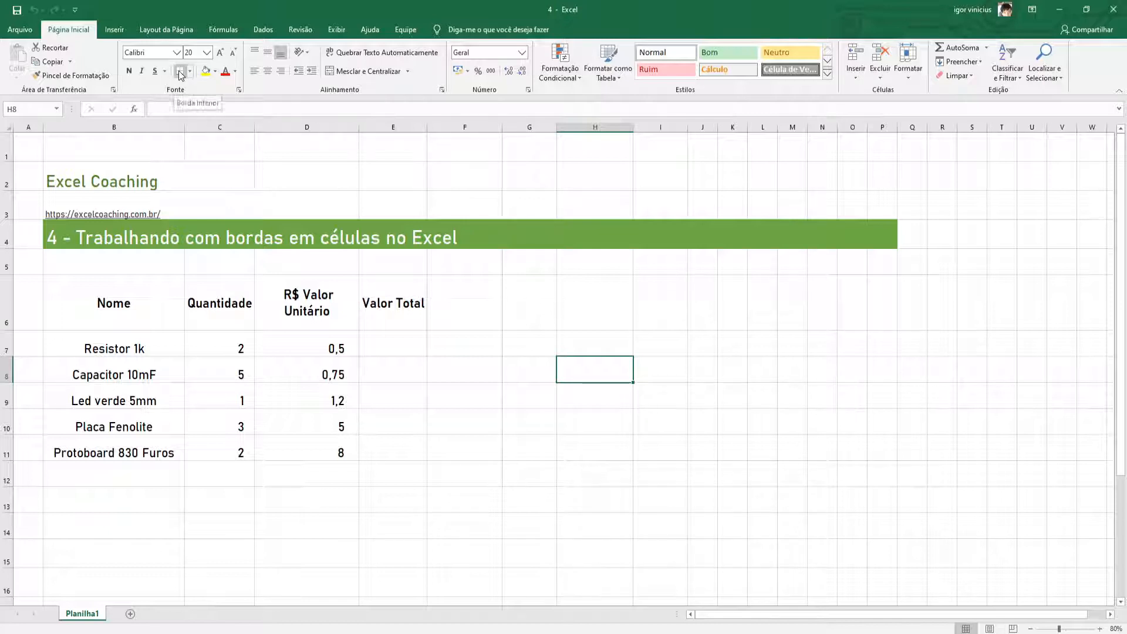
click(473, 375)
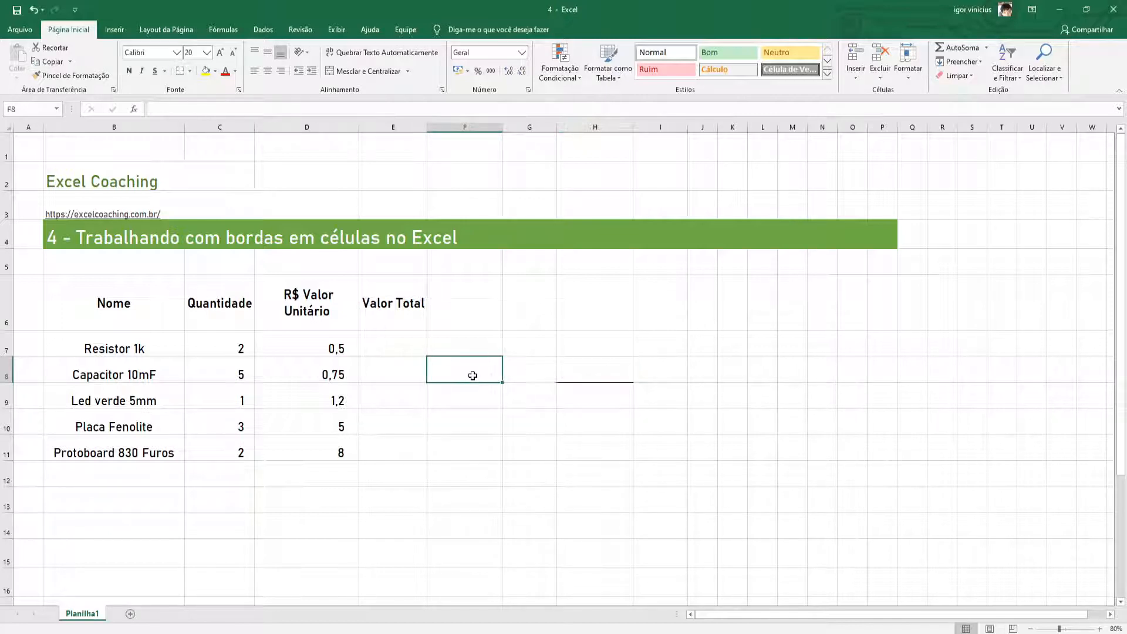
Step: Choose the thickest solid line style and draw it along the bottom edge of cell H8, undoing the last stroke before leaving border drawing
click(597, 365)
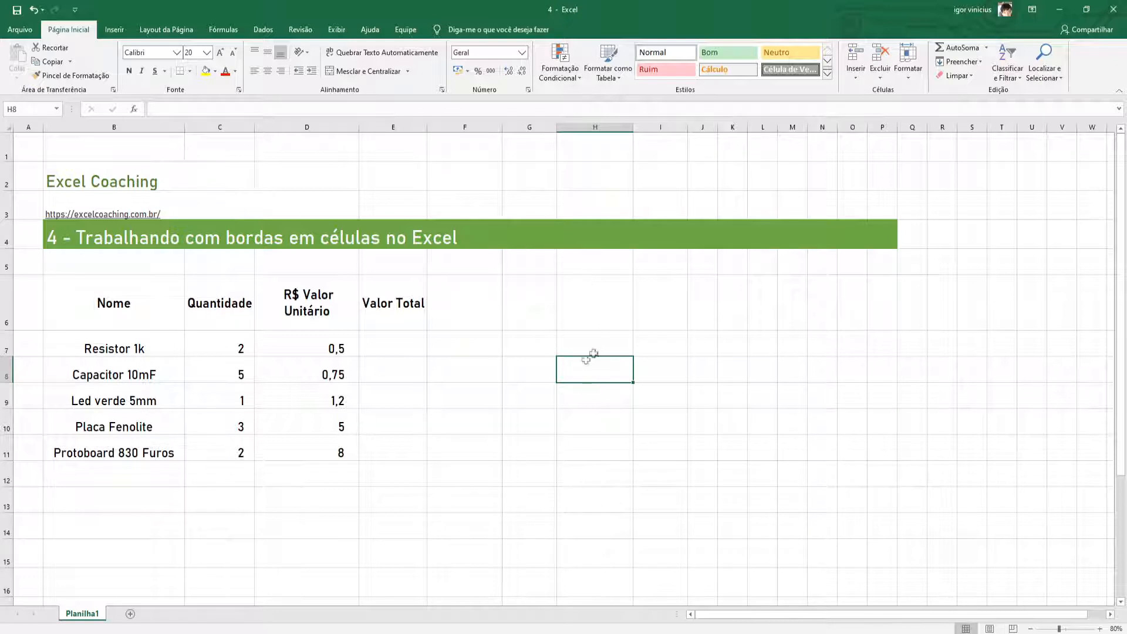
click(190, 72)
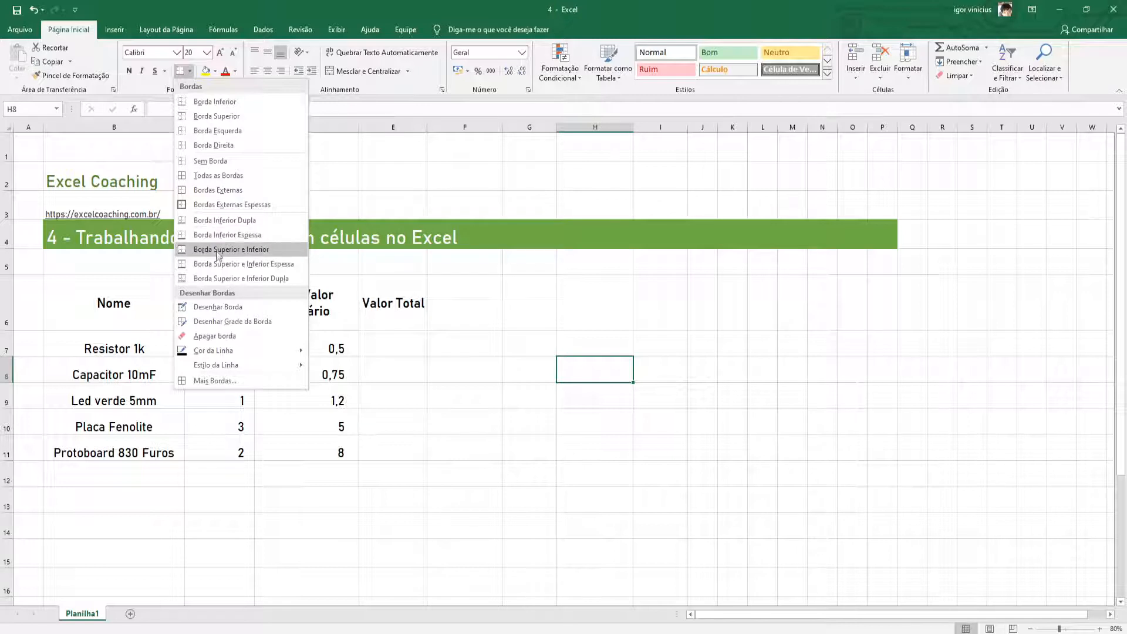
mouse_move(213, 351)
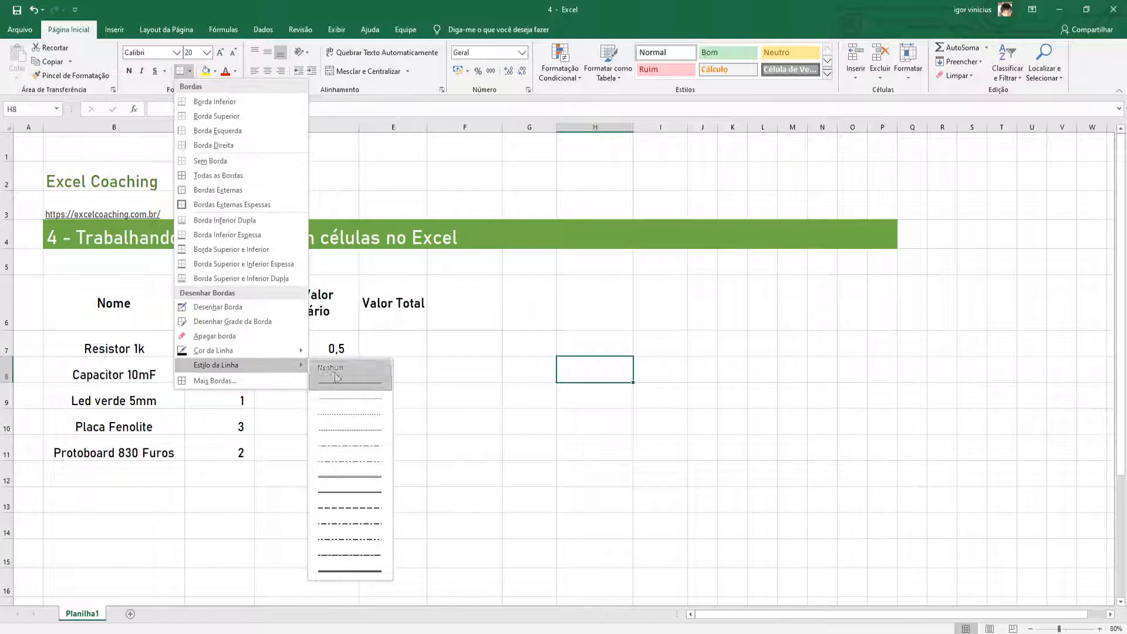
click(362, 571)
click(567, 382)
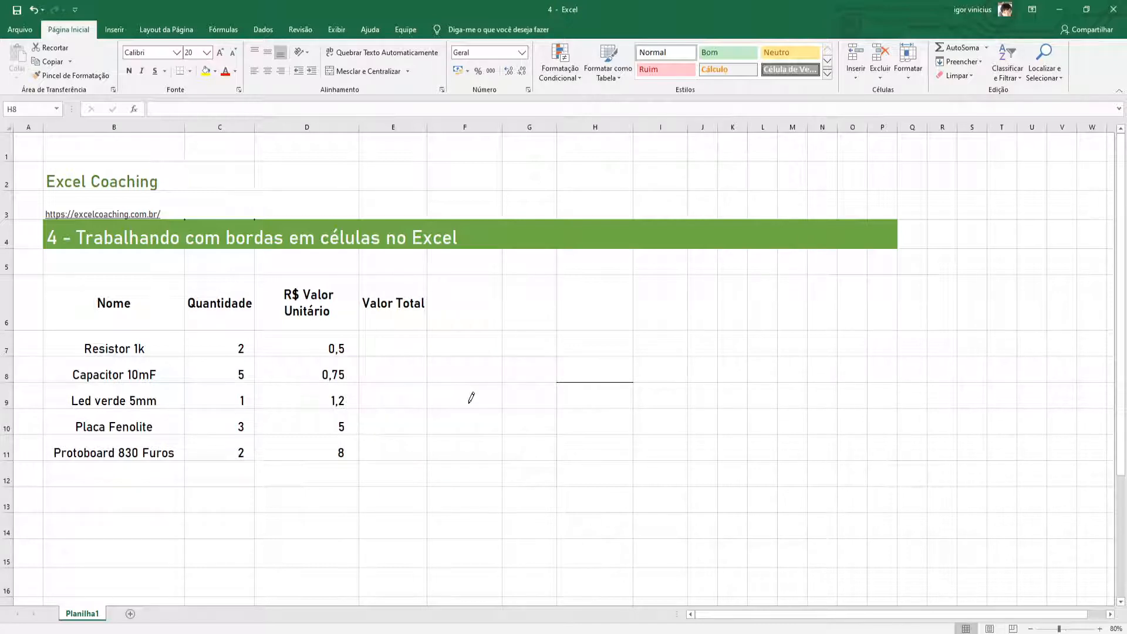
click(581, 379)
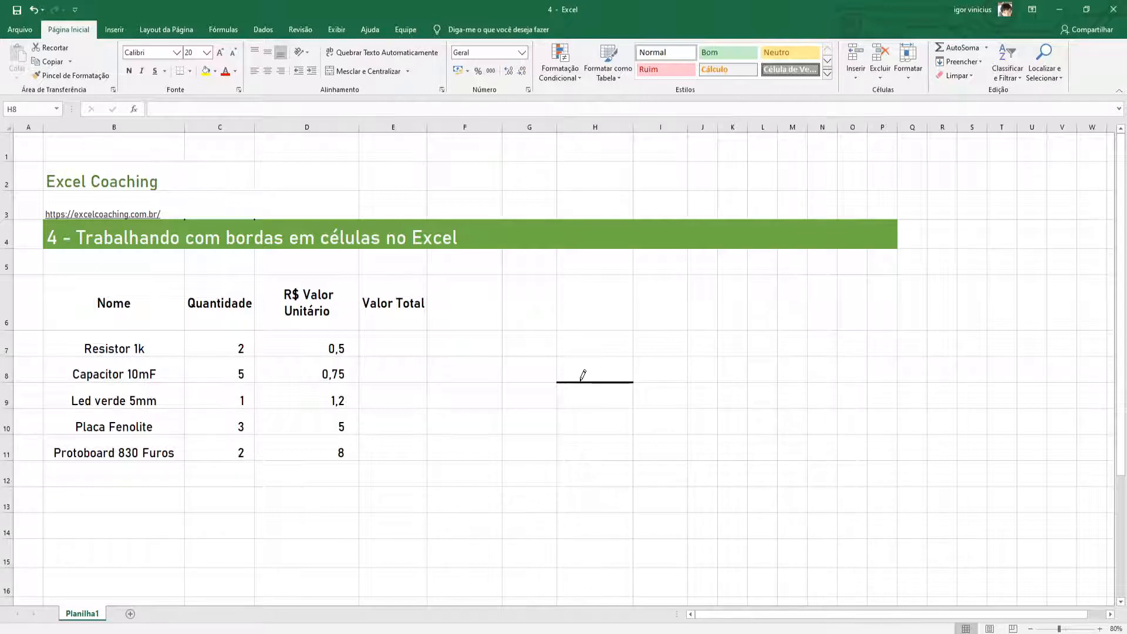
key(ctrl+z)
key(Escape)
click(582, 398)
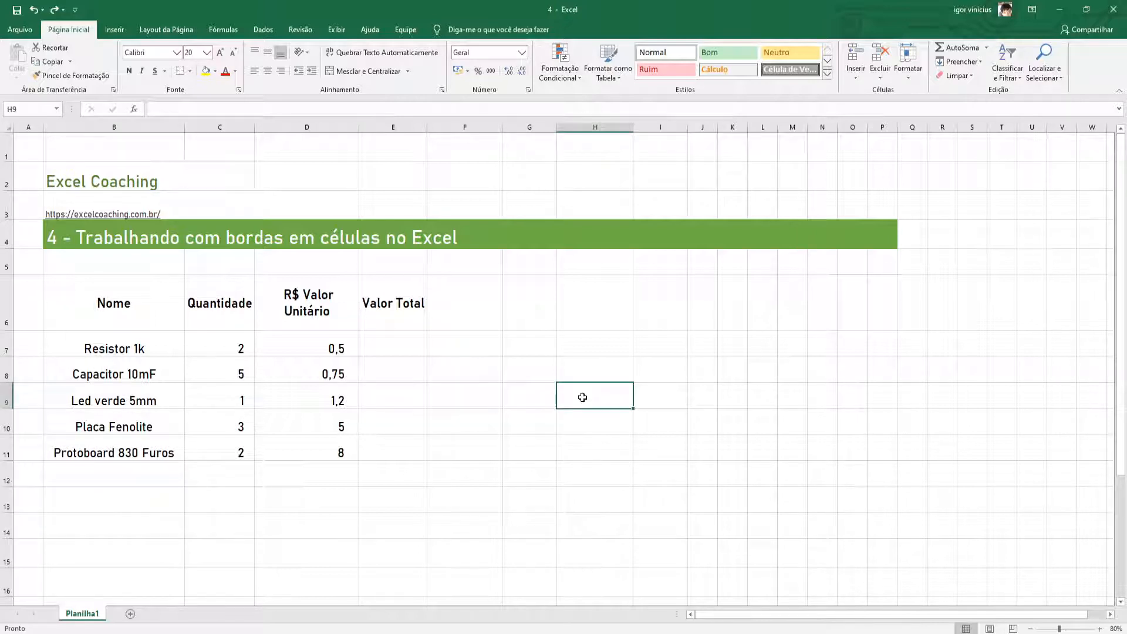
click(653, 370)
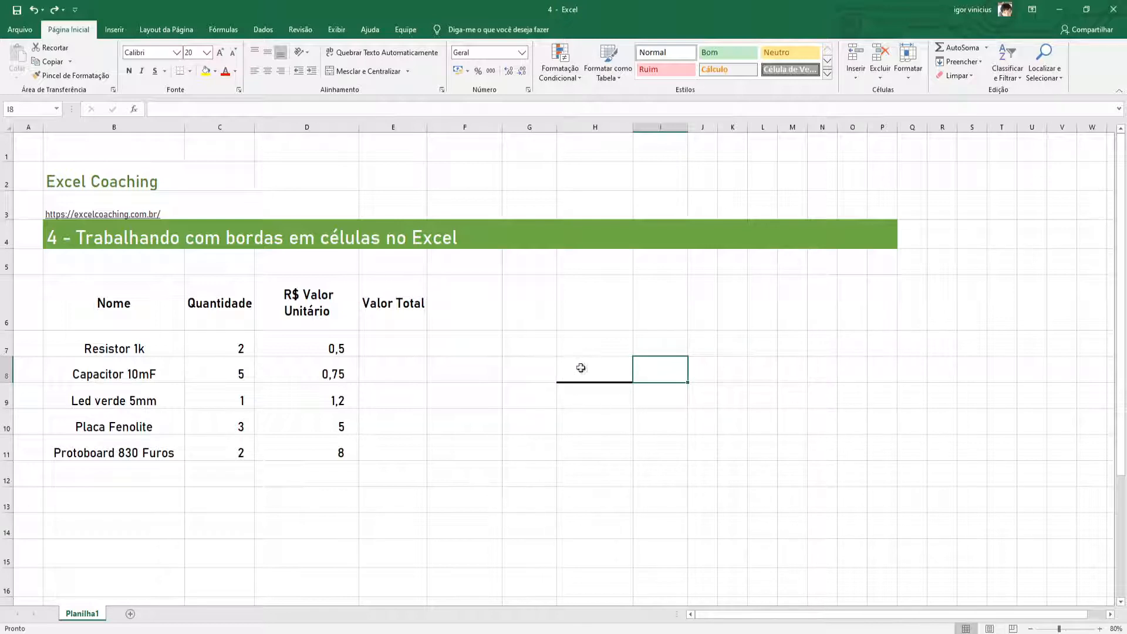
Step: Apply a bottom border to cell H9
click(596, 397)
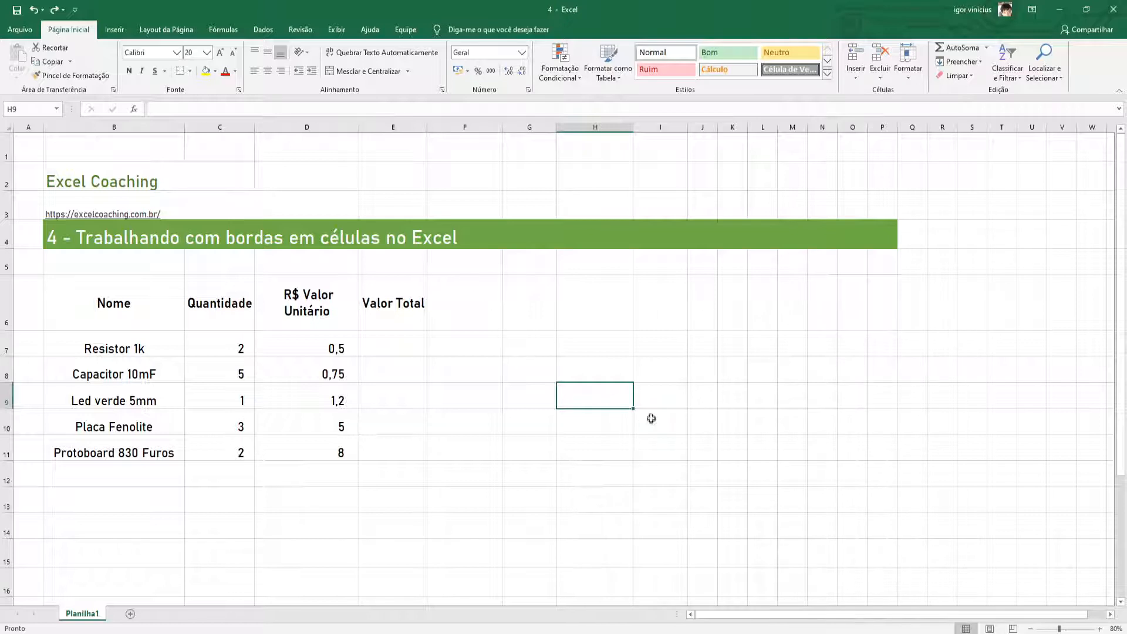
click(191, 74)
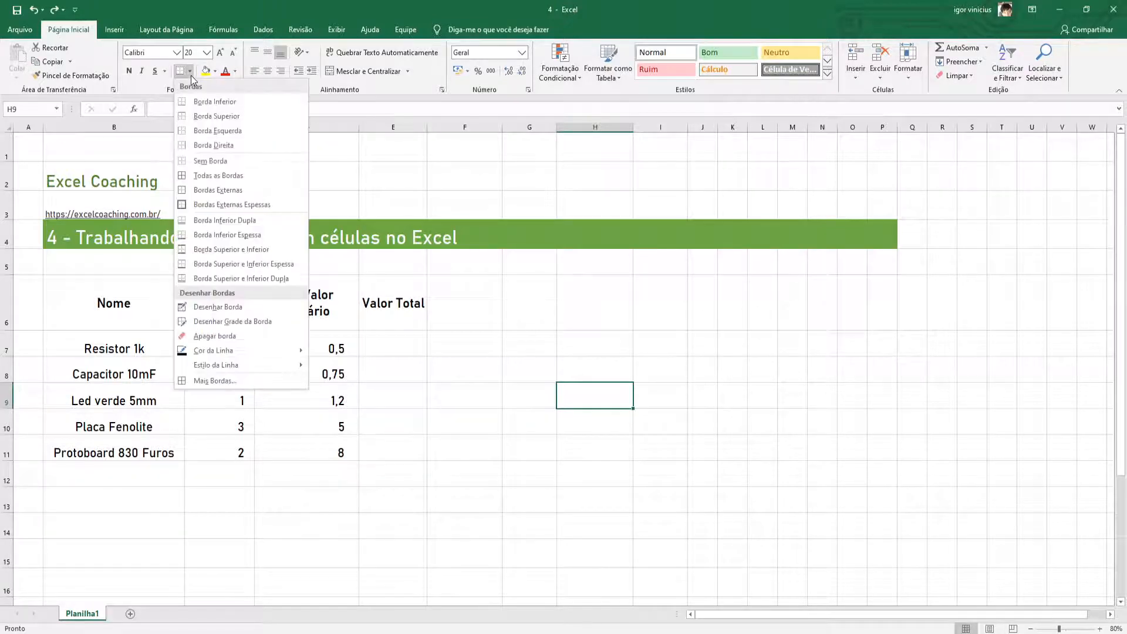
click(208, 101)
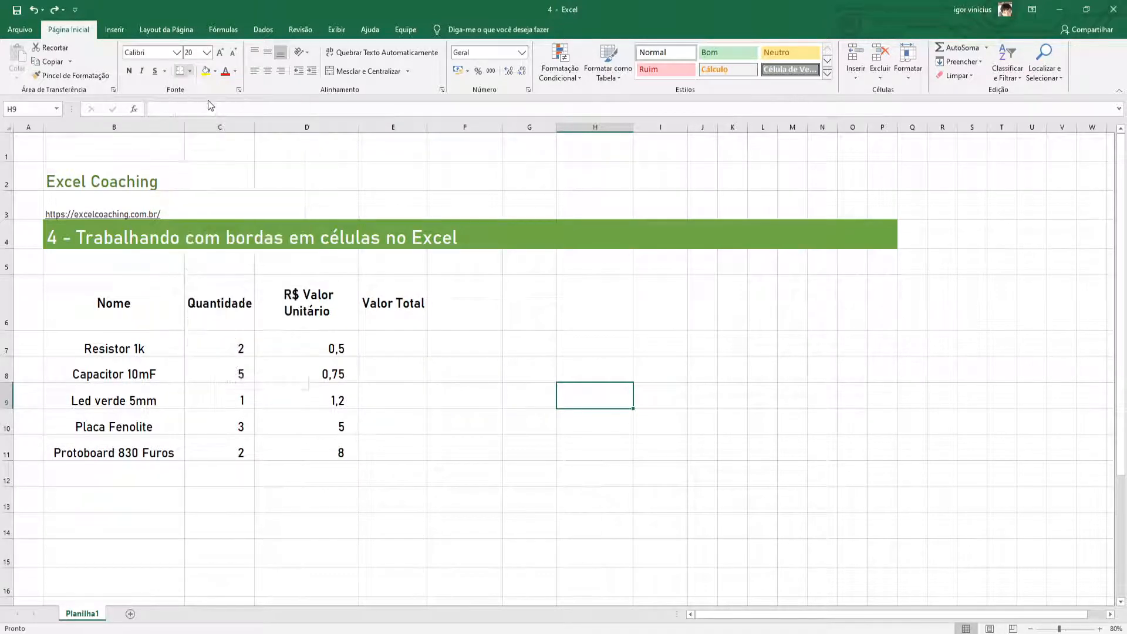
click(662, 345)
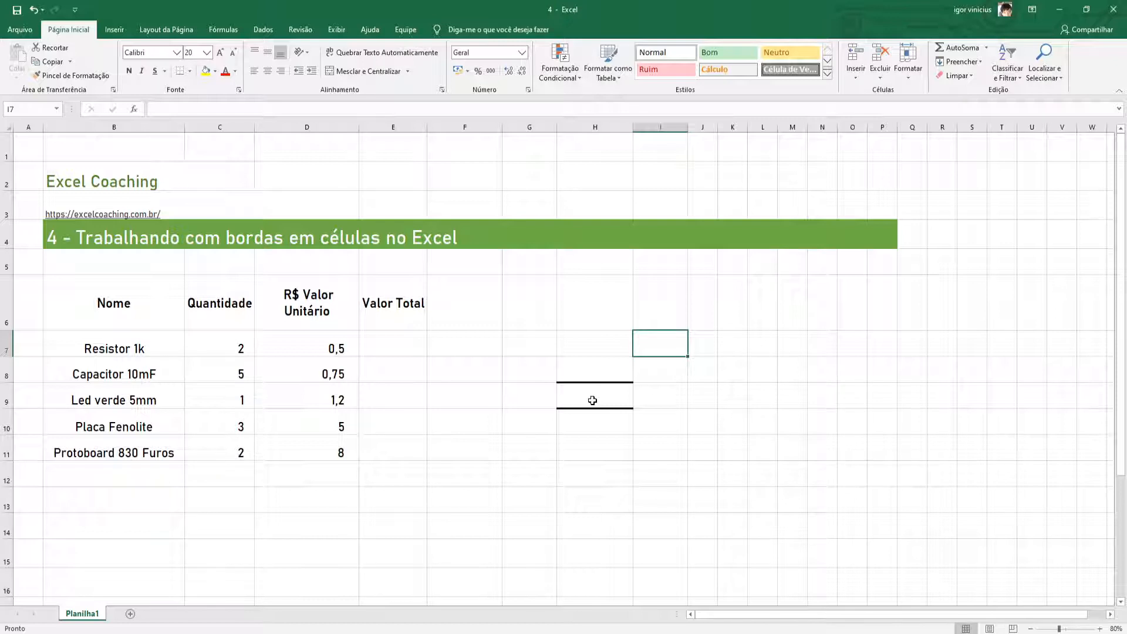
Step: Add top, right and left borders to cell H8 to complete its outline
click(570, 369)
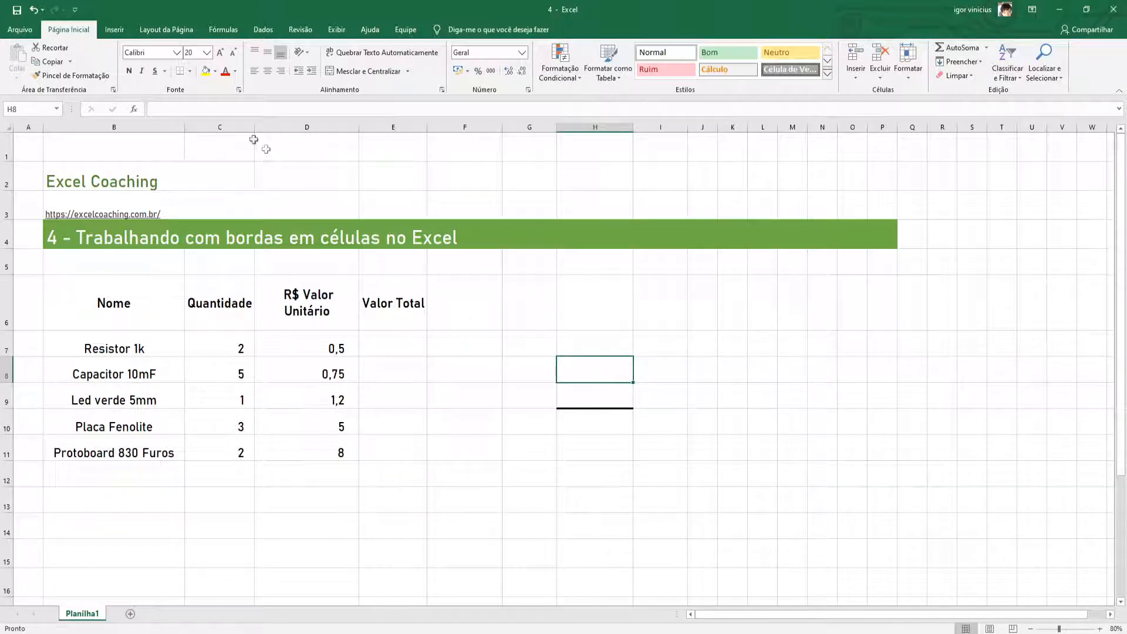
click(190, 71)
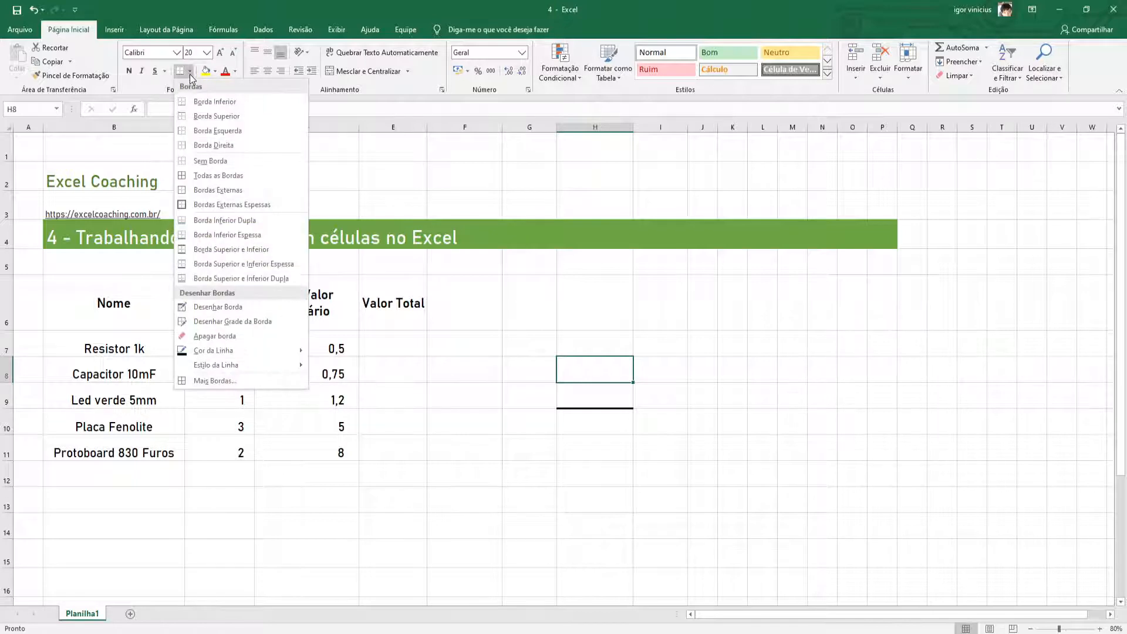
click(215, 116)
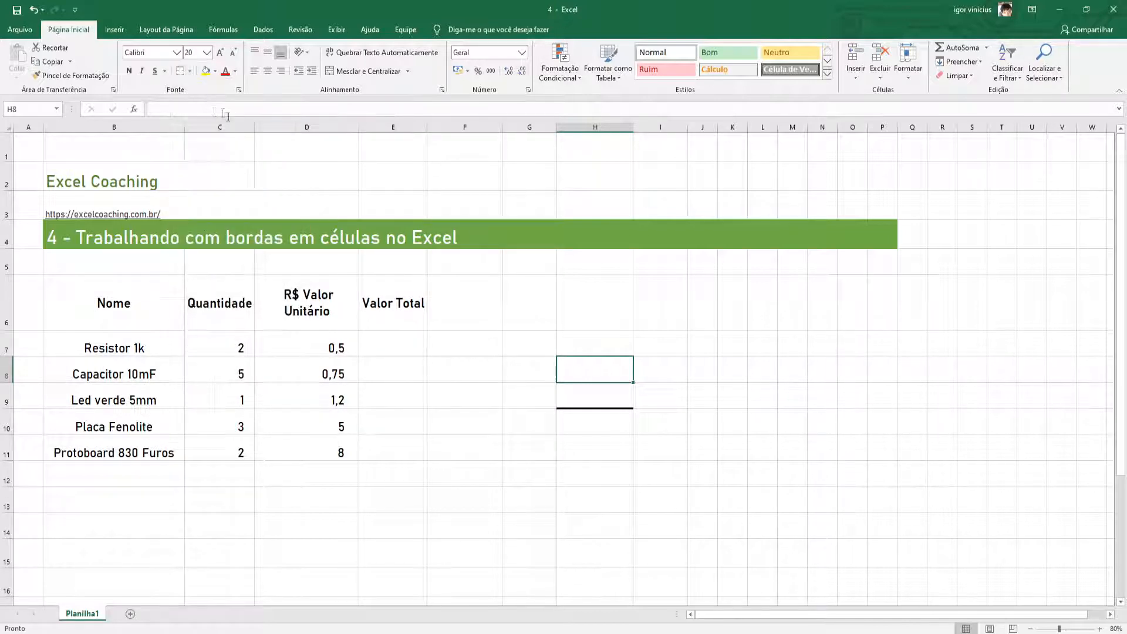
click(190, 71)
click(215, 146)
click(188, 75)
click(198, 124)
click(648, 432)
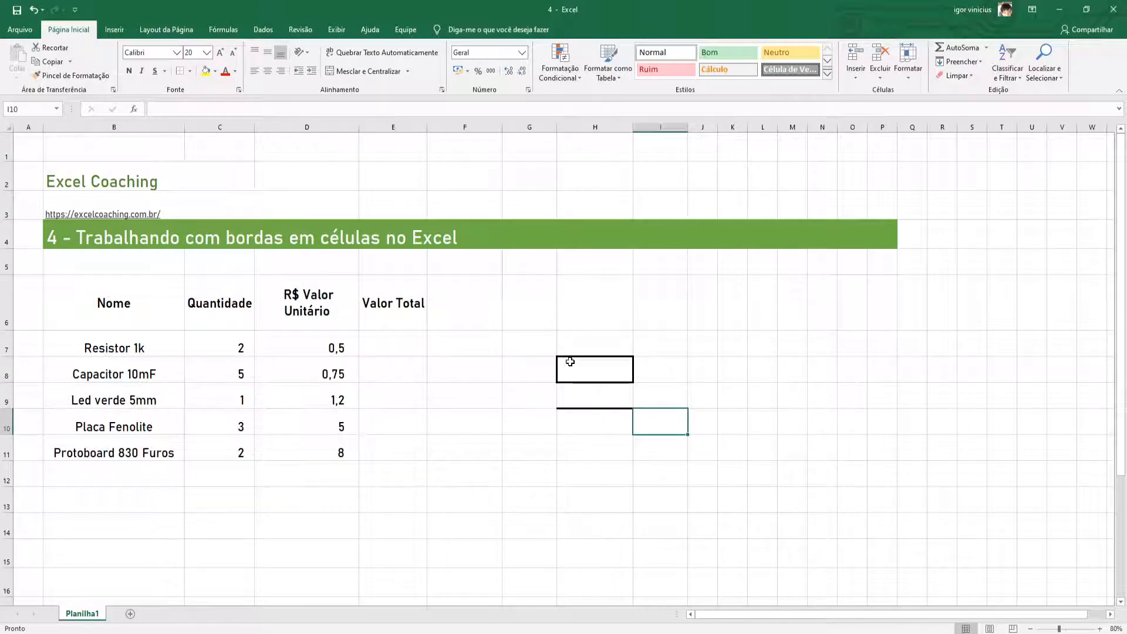
Step: Draw thick border outlines freehand around the ranges I7:O7, K8:K15 and P6:P15
click(190, 71)
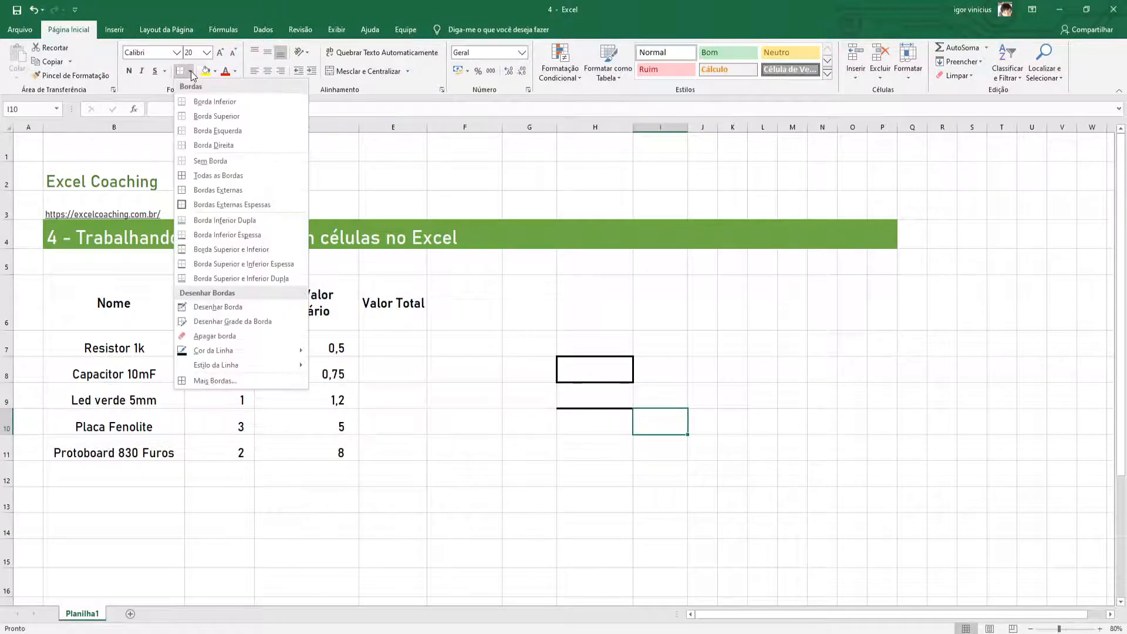
click(219, 307)
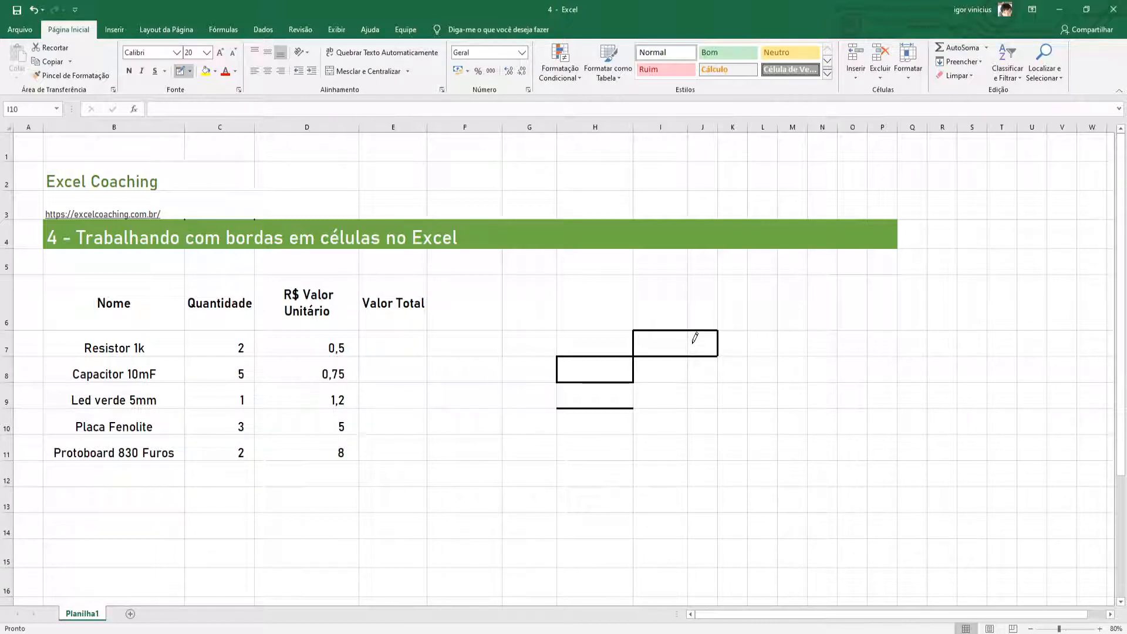
mouse_move(703, 350)
mouse_down()
mouse_move(699, 386)
mouse_move(823, 382)
mouse_move(808, 428)
mouse_move(769, 478)
mouse_move(781, 513)
mouse_move(723, 516)
mouse_move(668, 460)
mouse_move(659, 537)
mouse_move(674, 395)
mouse_move(792, 334)
mouse_move(895, 342)
mouse_move(863, 340)
mouse_up()
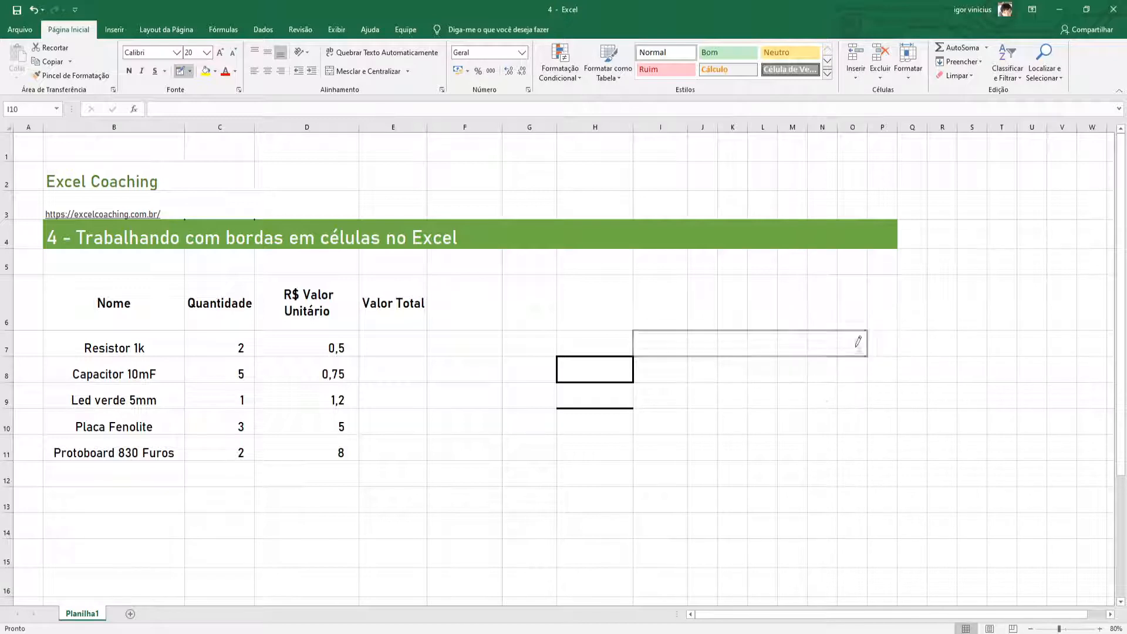
drag(735, 370, 741, 555)
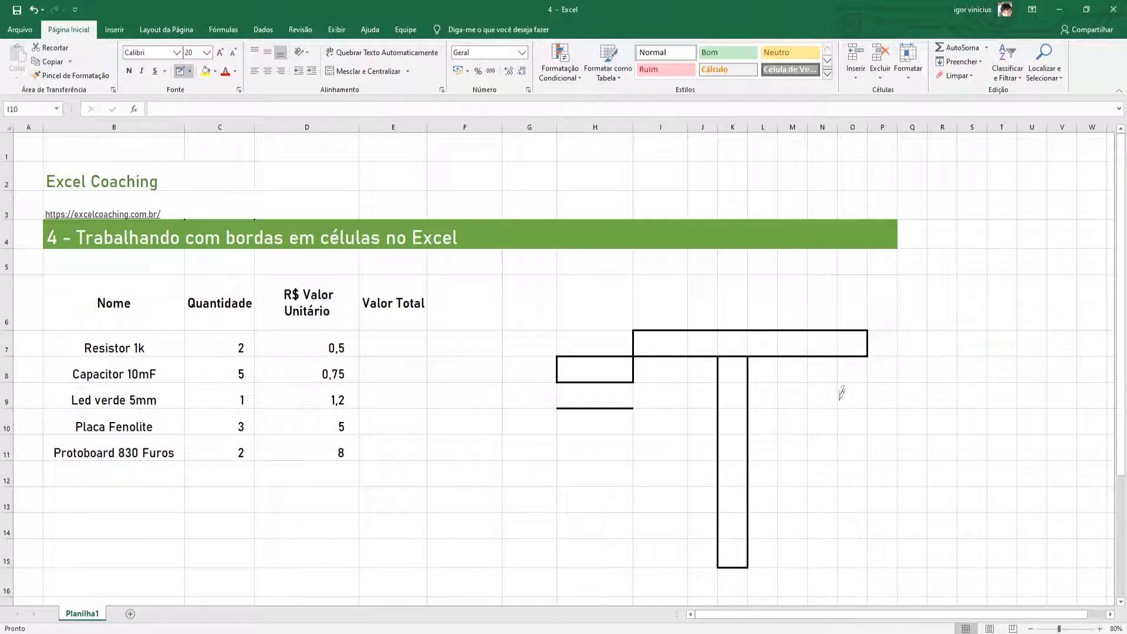
drag(875, 294, 888, 557)
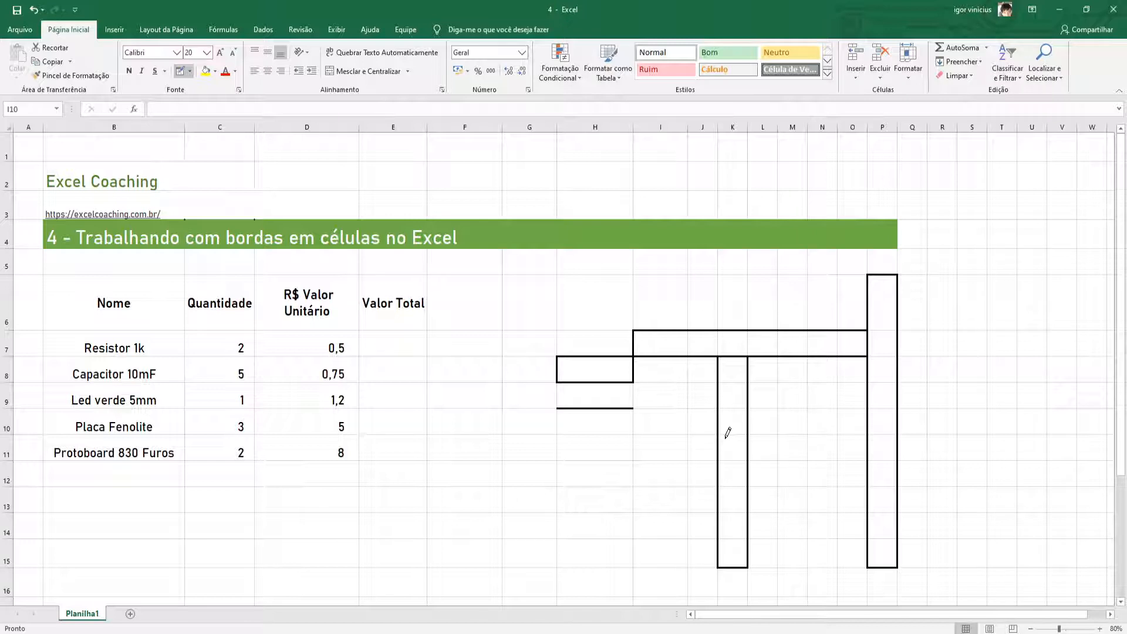
key(Escape)
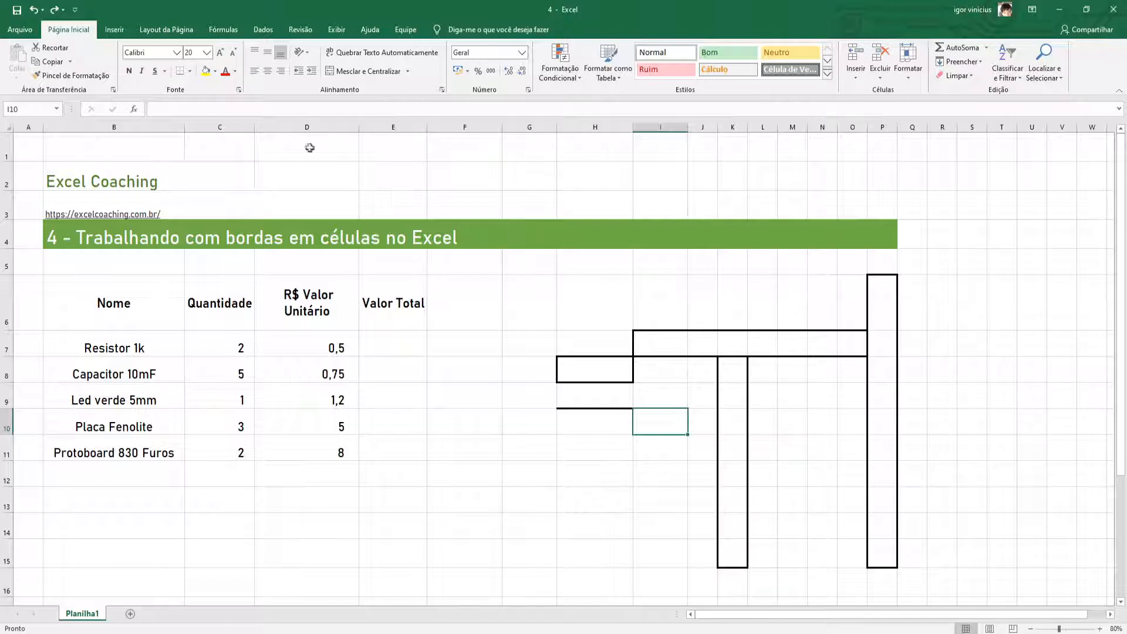
Step: Erase the border above cell K8, the edge between O7 and P7, and the outline around the cells in column P
click(190, 71)
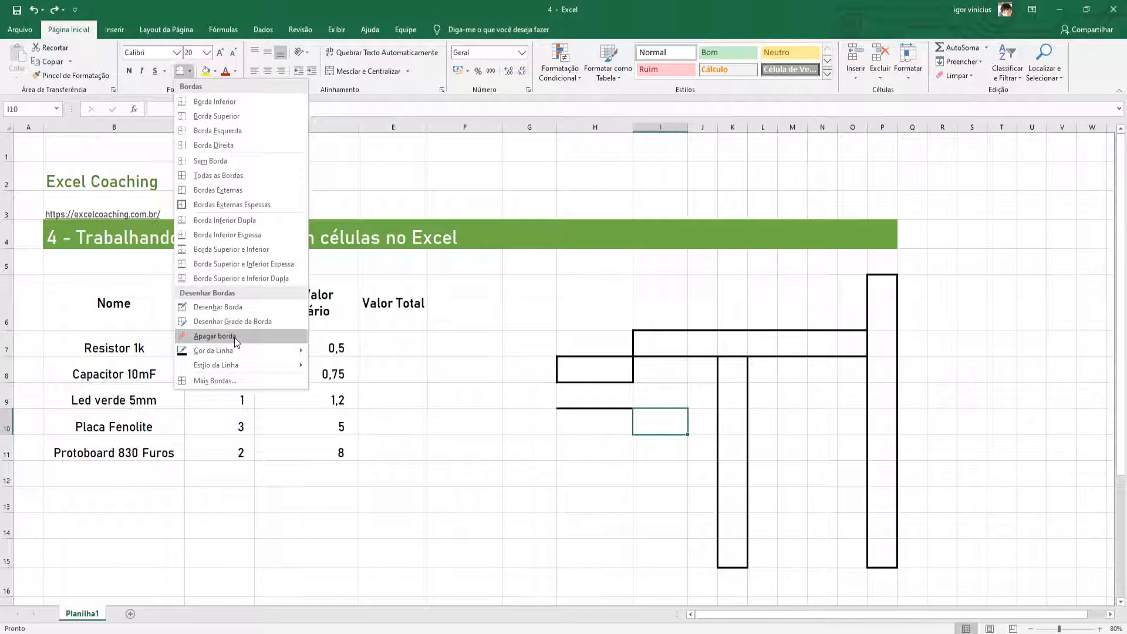
click(234, 337)
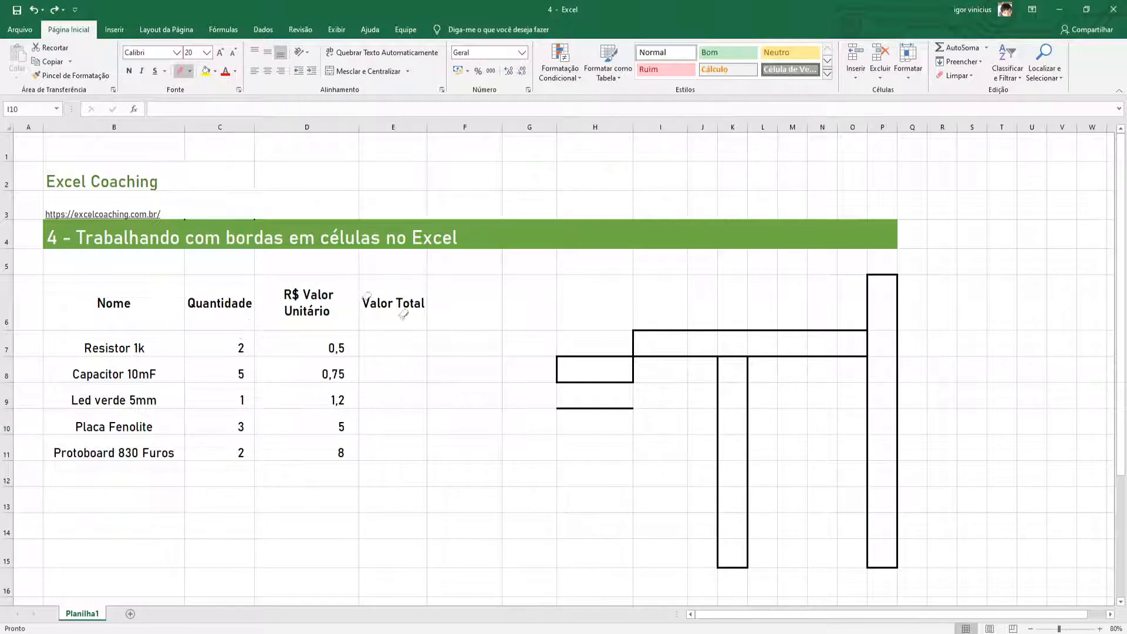
click(734, 355)
mouse_move(913, 574)
mouse_down()
mouse_move(860, 555)
mouse_move(850, 528)
mouse_up()
click(190, 71)
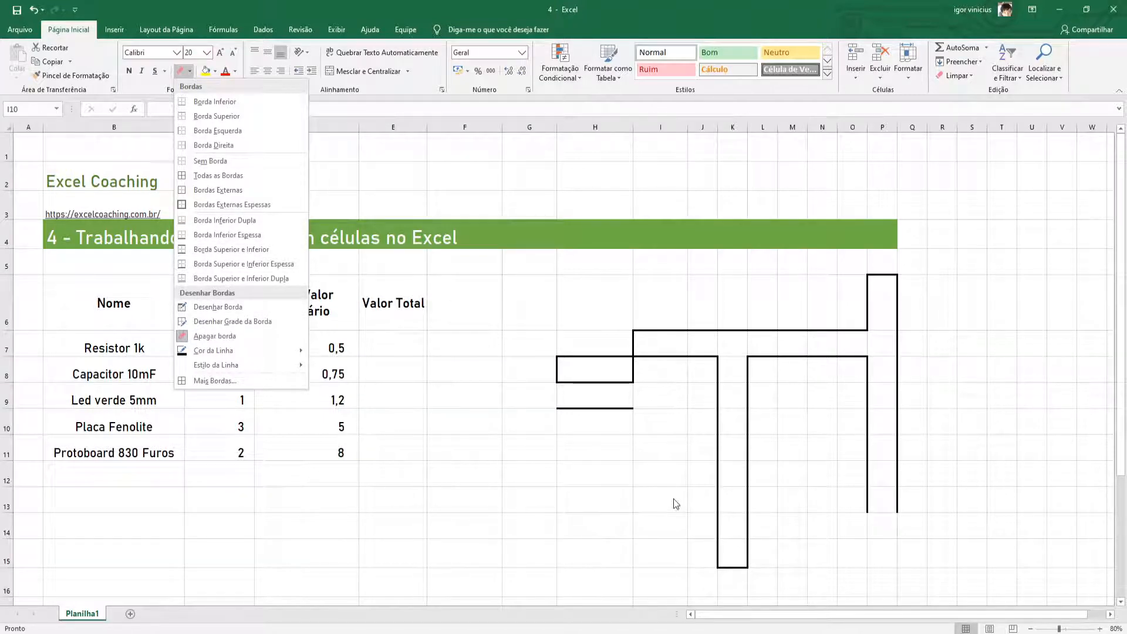
mouse_move(935, 573)
mouse_down()
mouse_move(609, 334)
mouse_move(856, 294)
mouse_up()
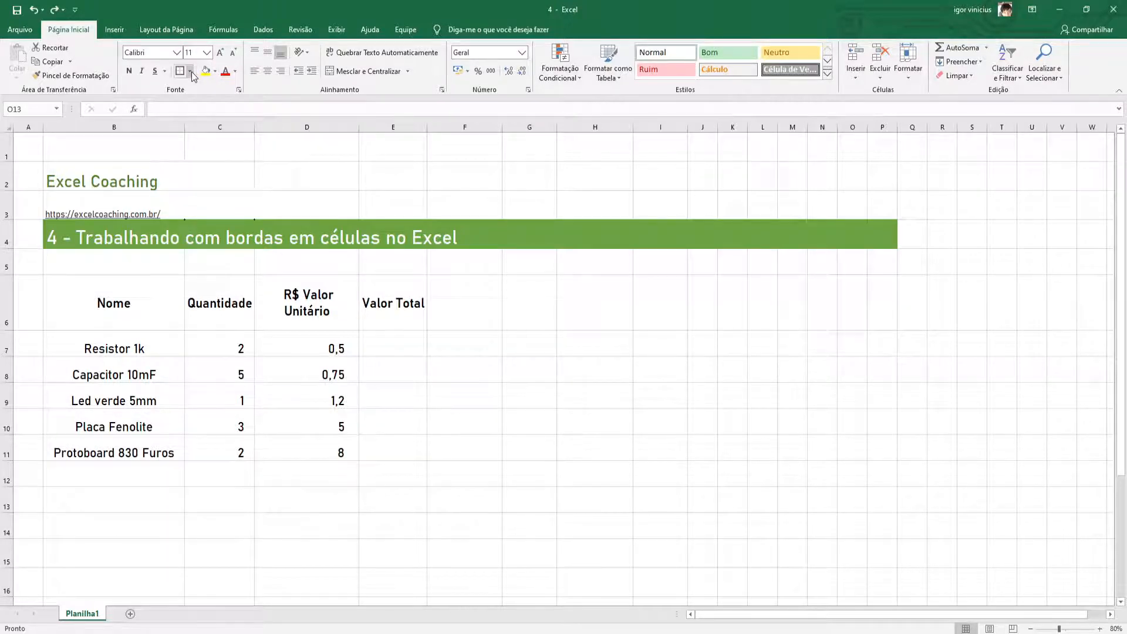
Step: Try to apply a top border to cell O13
click(190, 72)
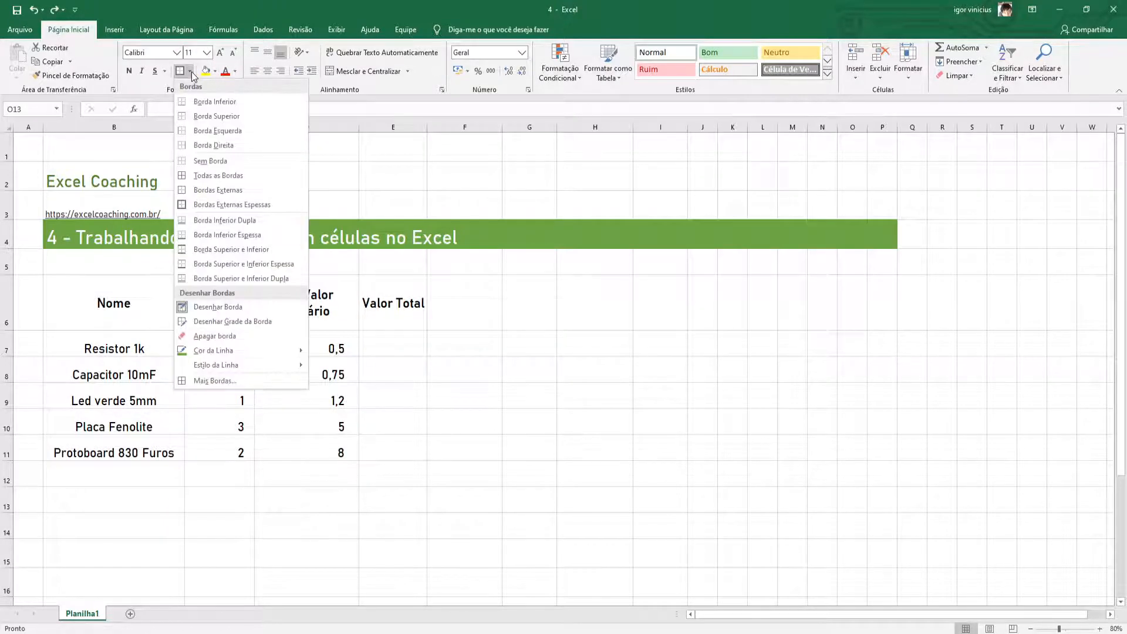
click(224, 116)
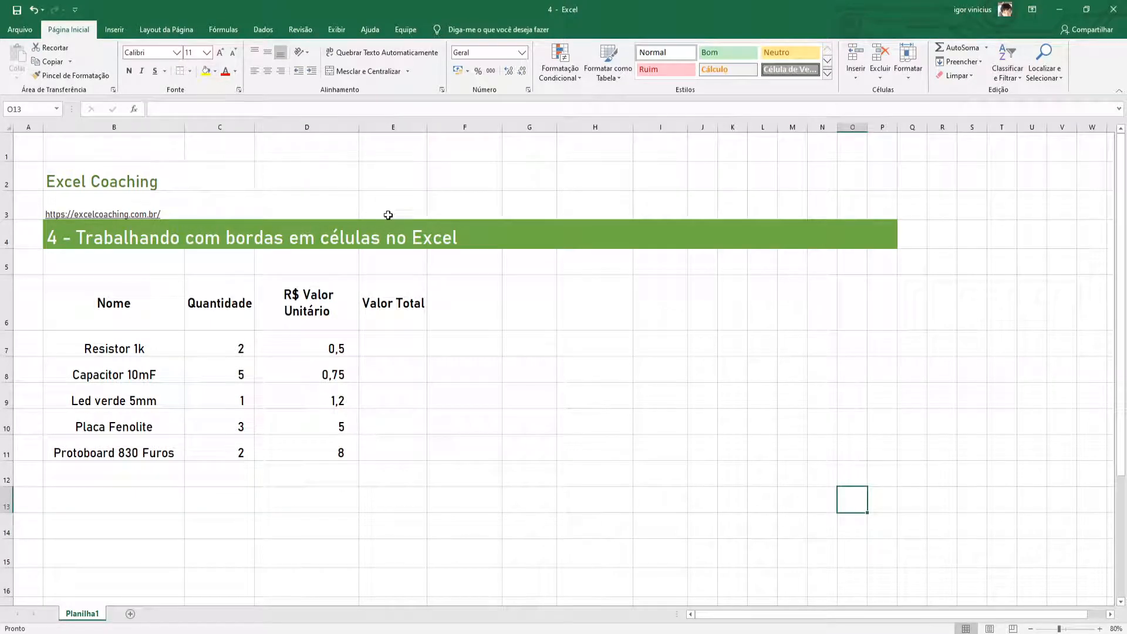
click(739, 536)
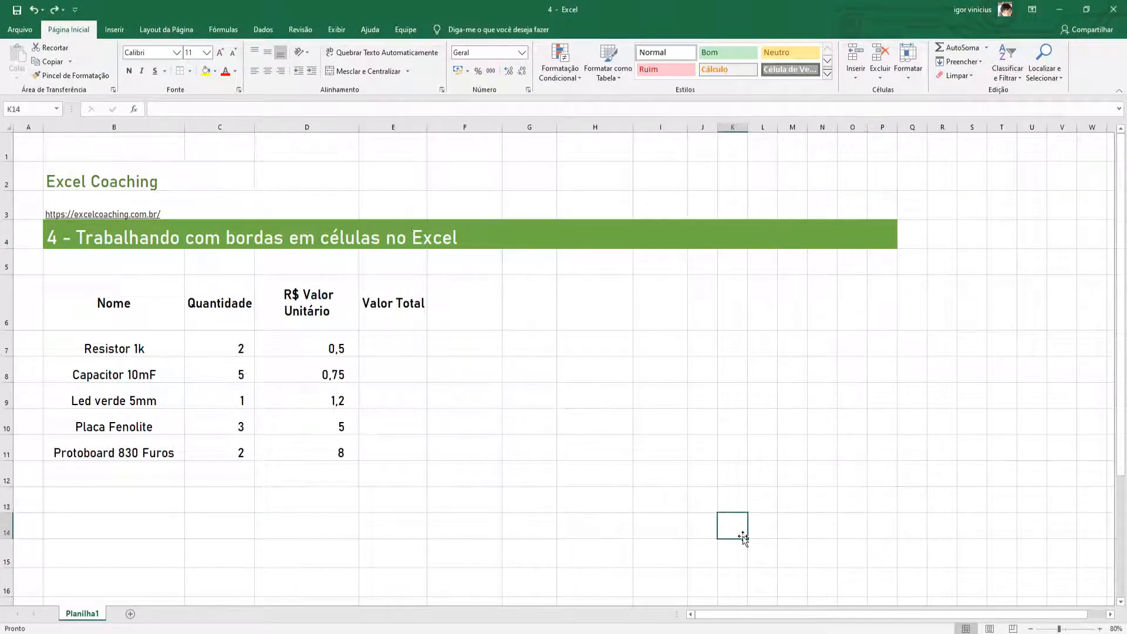
Step: Apply thick outside borders to the product table B6:E11
drag(88, 291, 379, 442)
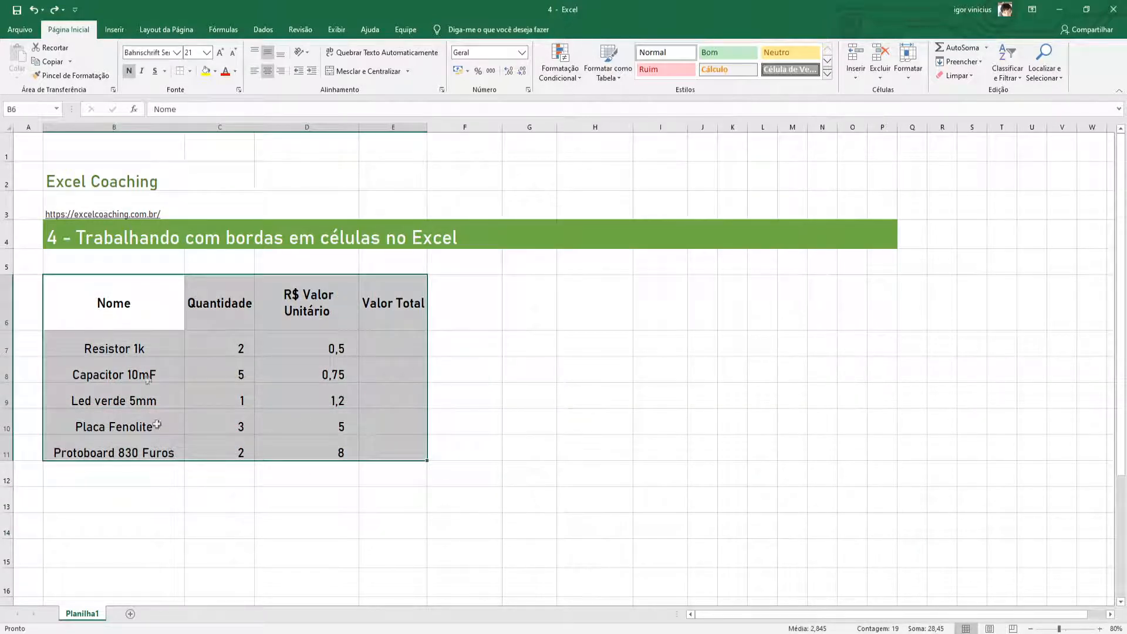
click(190, 71)
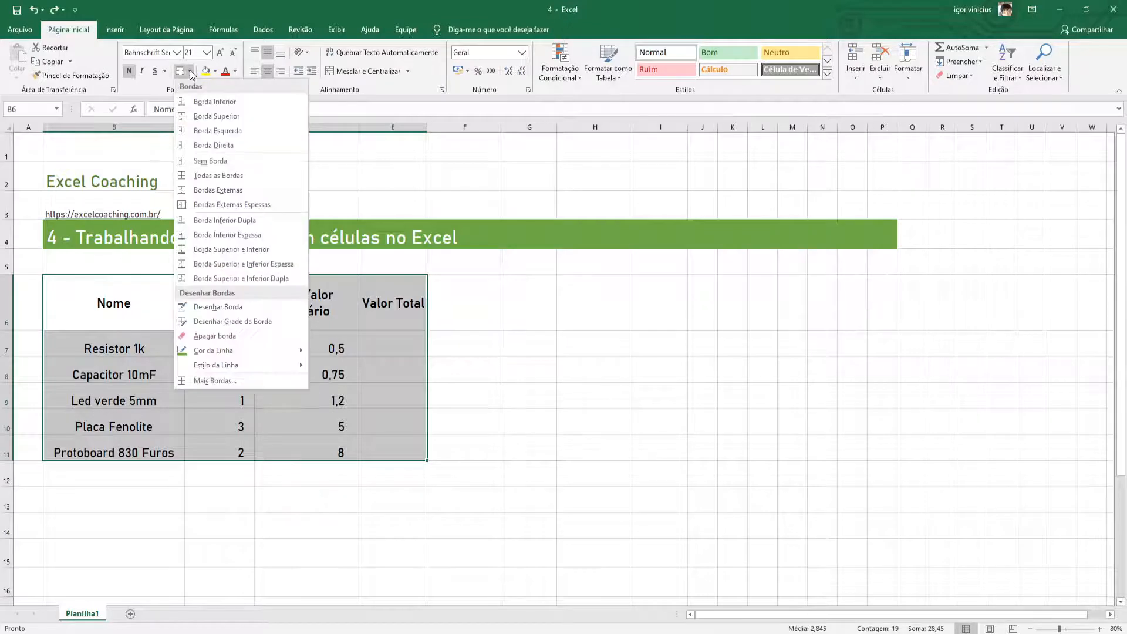
click(218, 204)
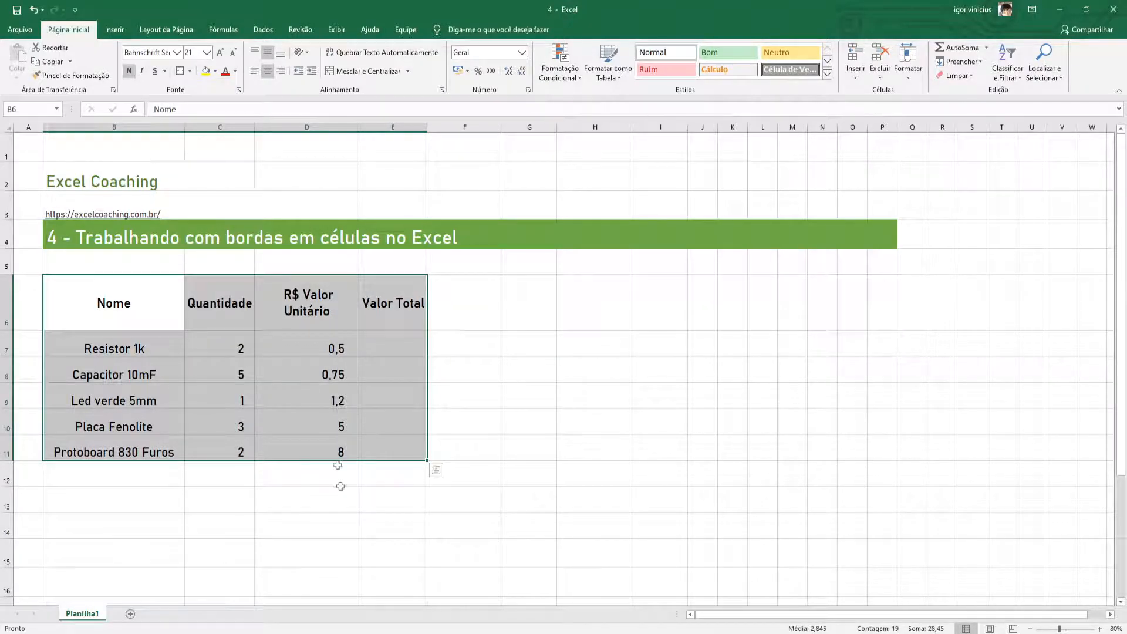
click(325, 523)
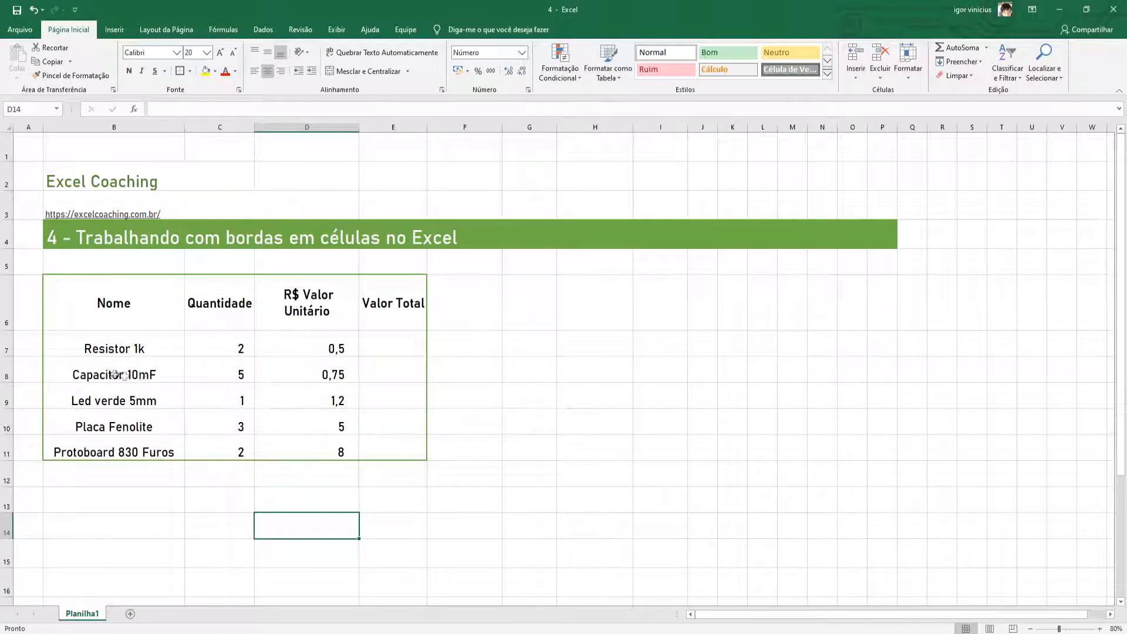
click(190, 72)
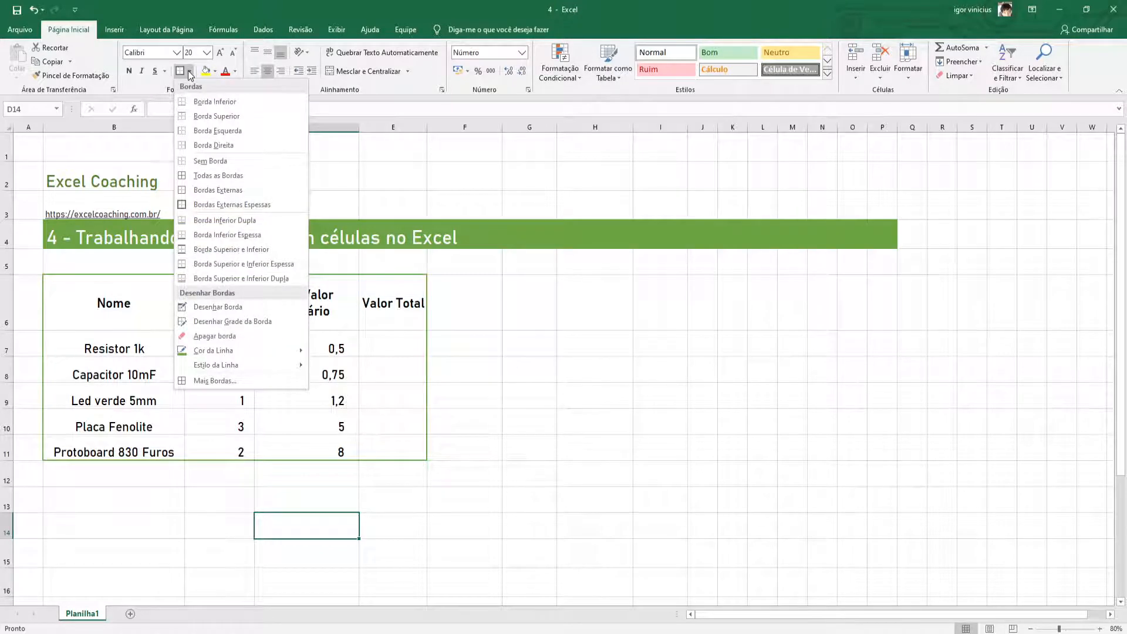
mouse_move(206, 347)
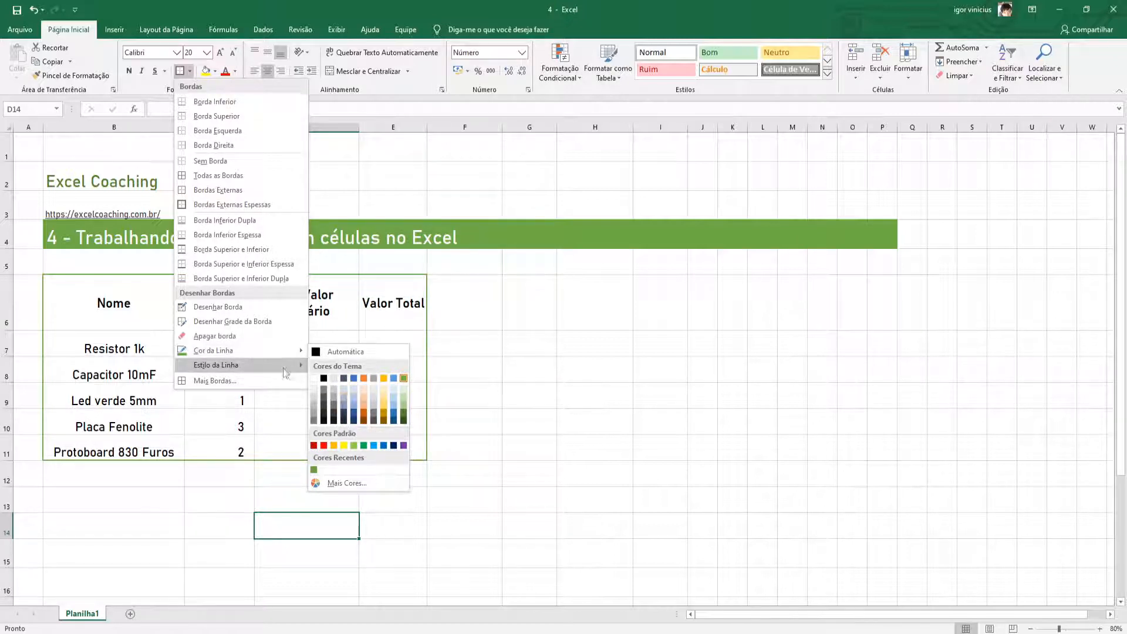
mouse_move(251, 367)
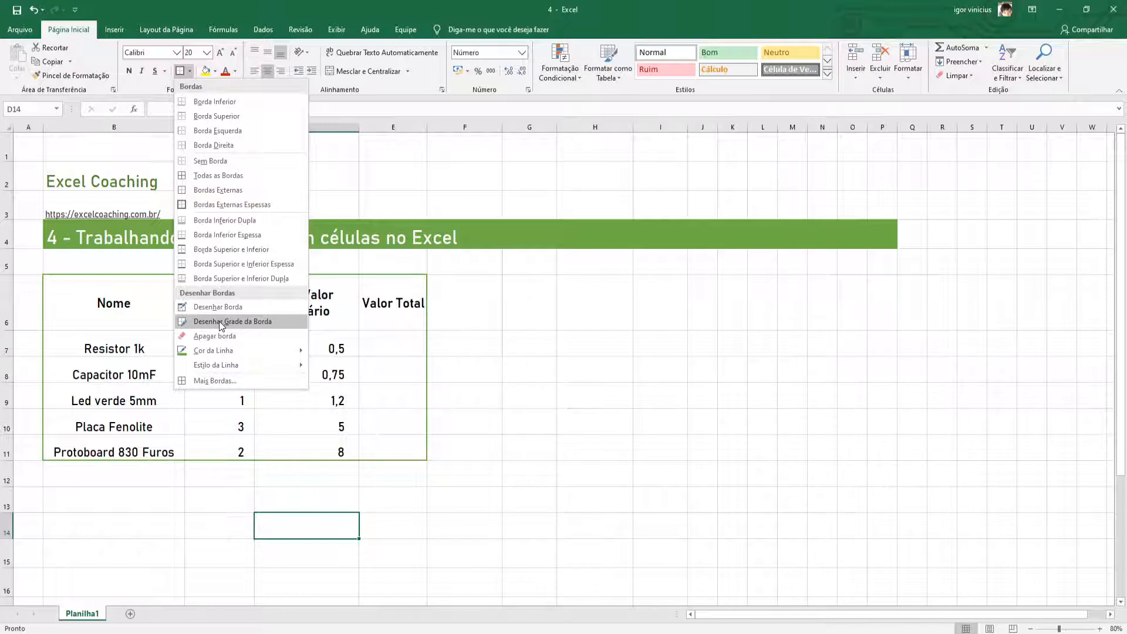
click(220, 322)
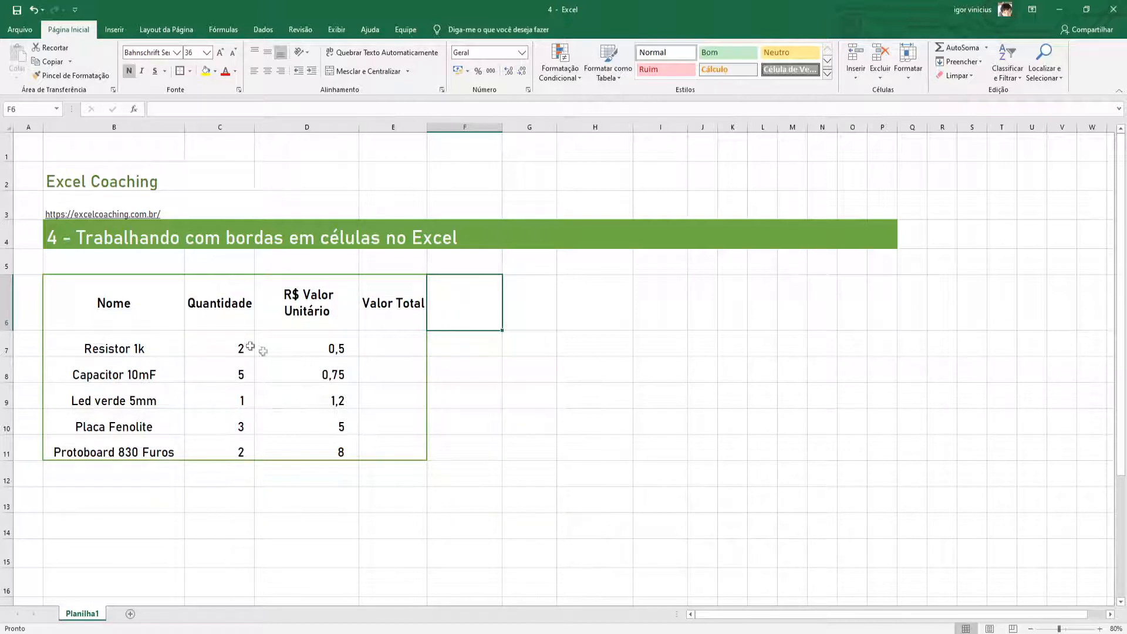
Step: Undo the table's outside border and apply all borders to the range B6:E11 instead
key(ctrl+z)
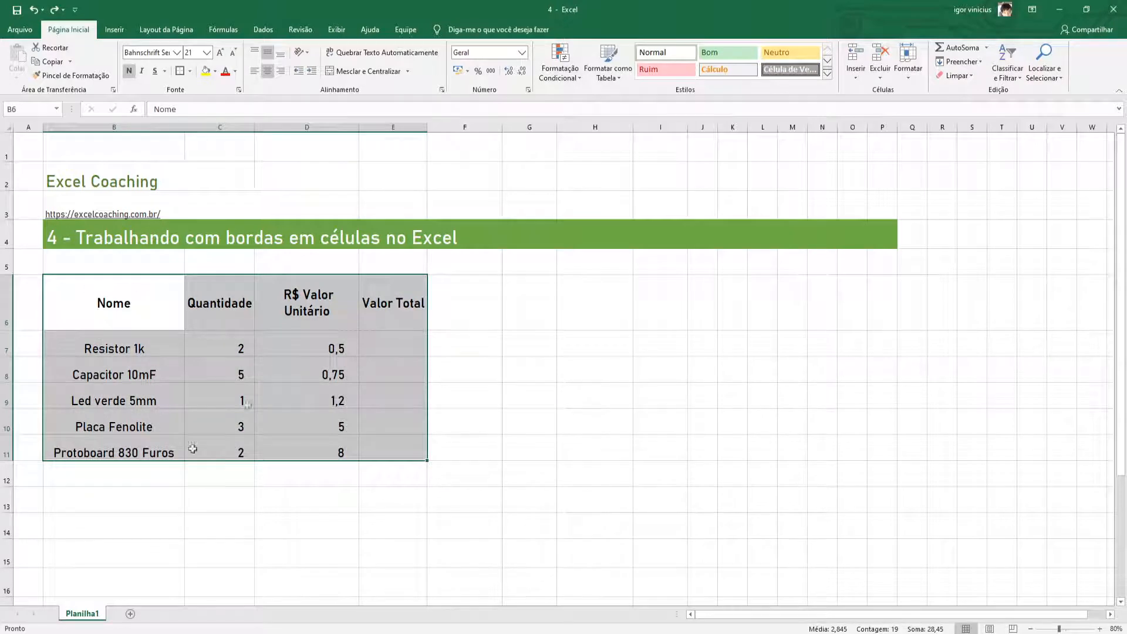
click(189, 71)
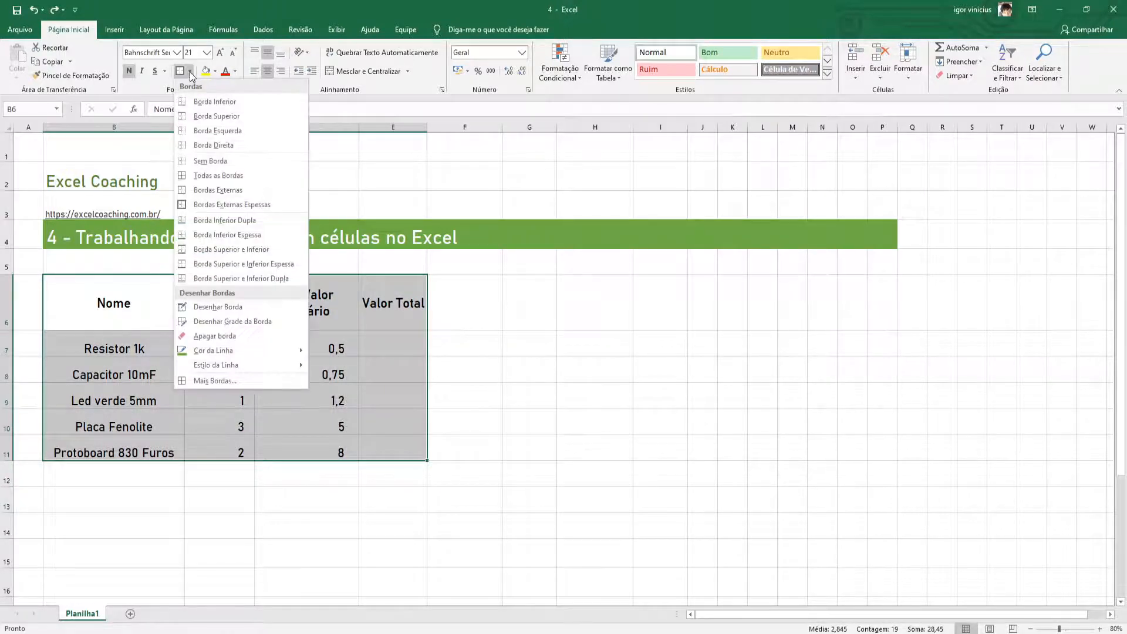
click(213, 175)
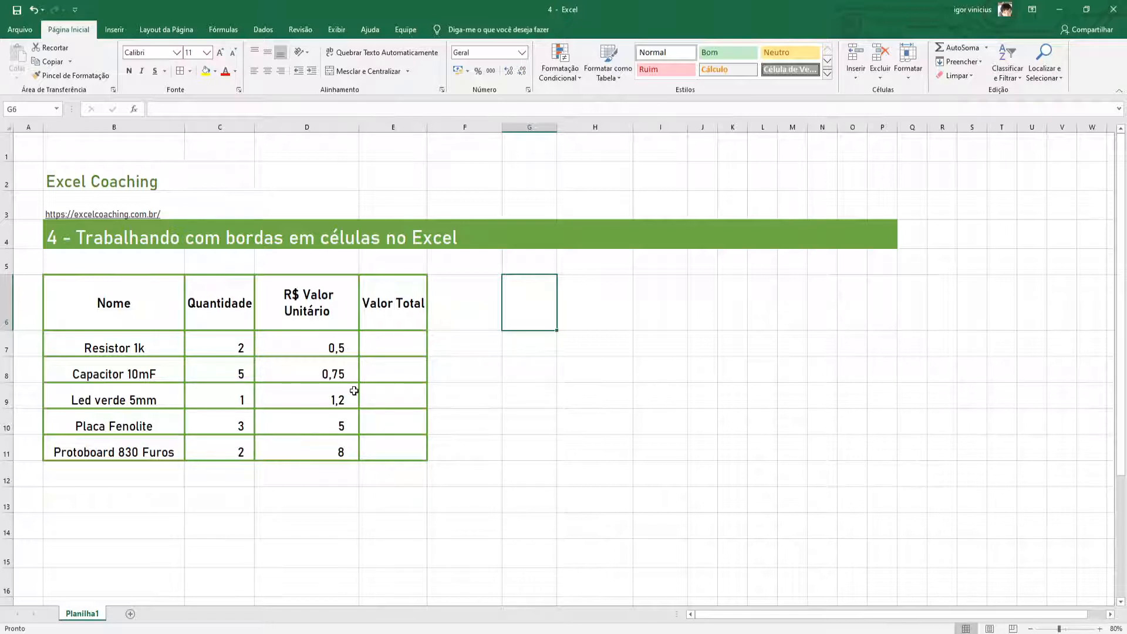
key(Down)
key(Down)
key(Down)
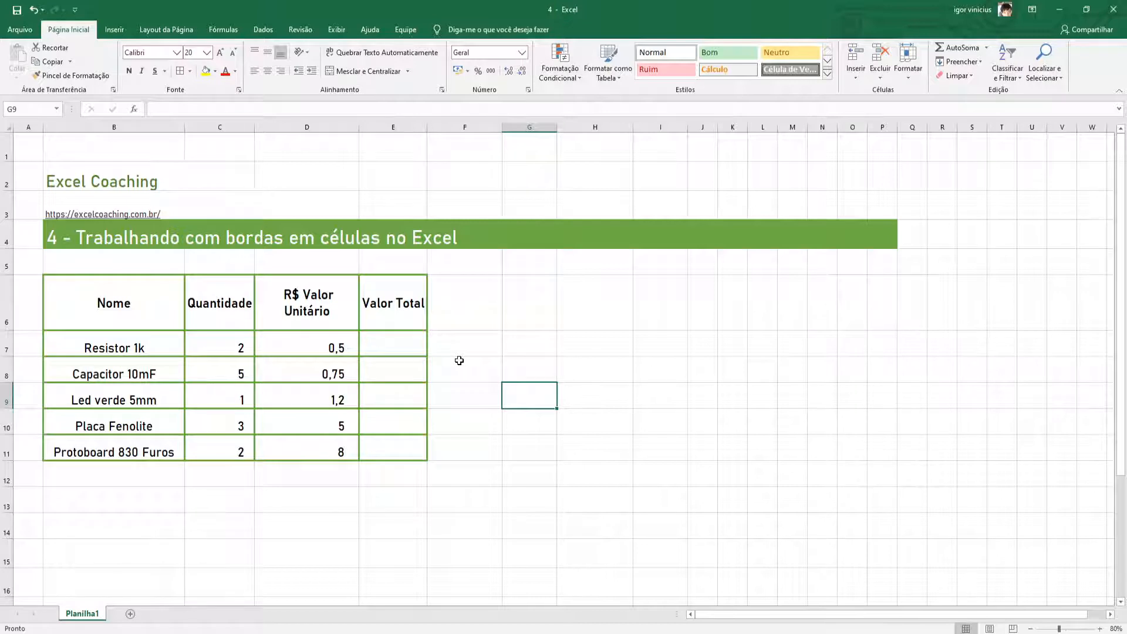
Step: Erase the vertical dividers in the table's header row and the horizontal borders between the product names in B7:B11
click(190, 72)
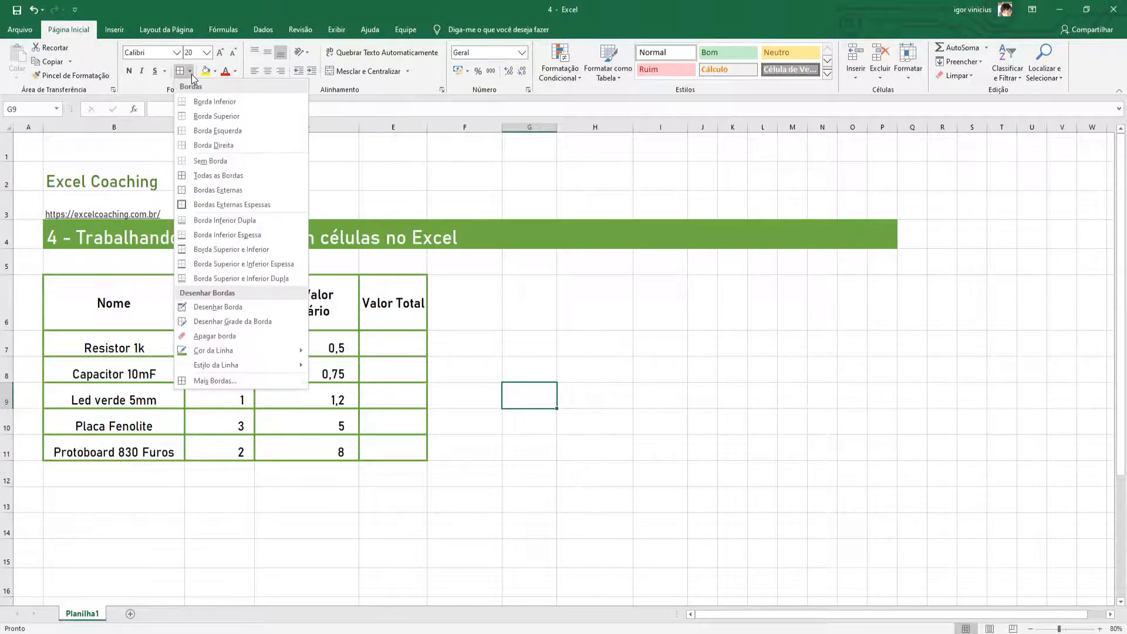
click(213, 337)
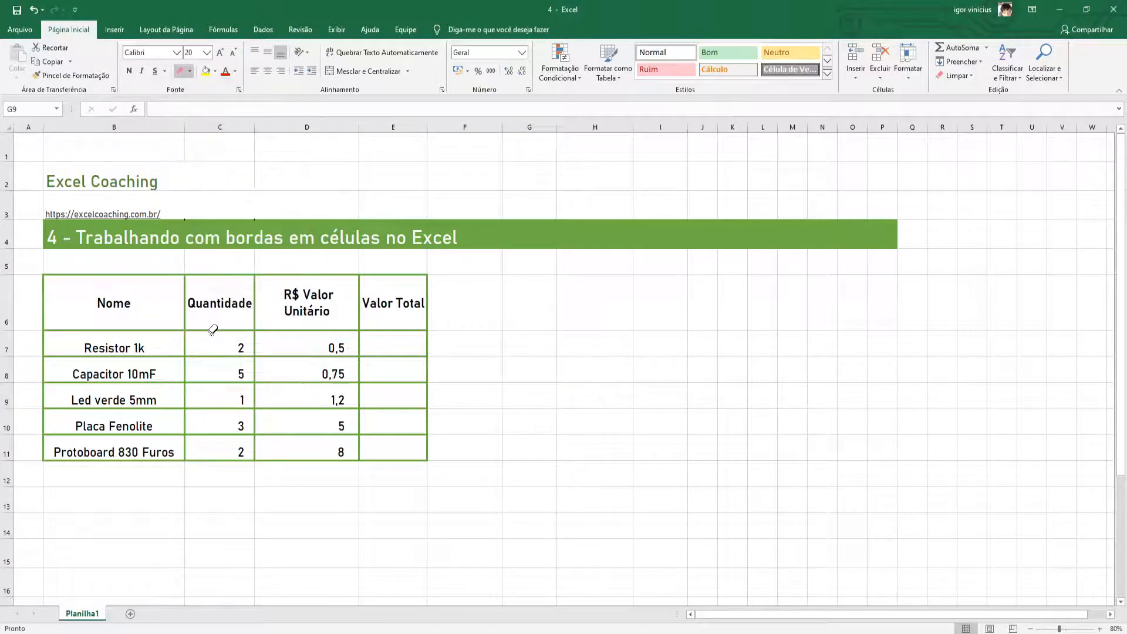
click(186, 306)
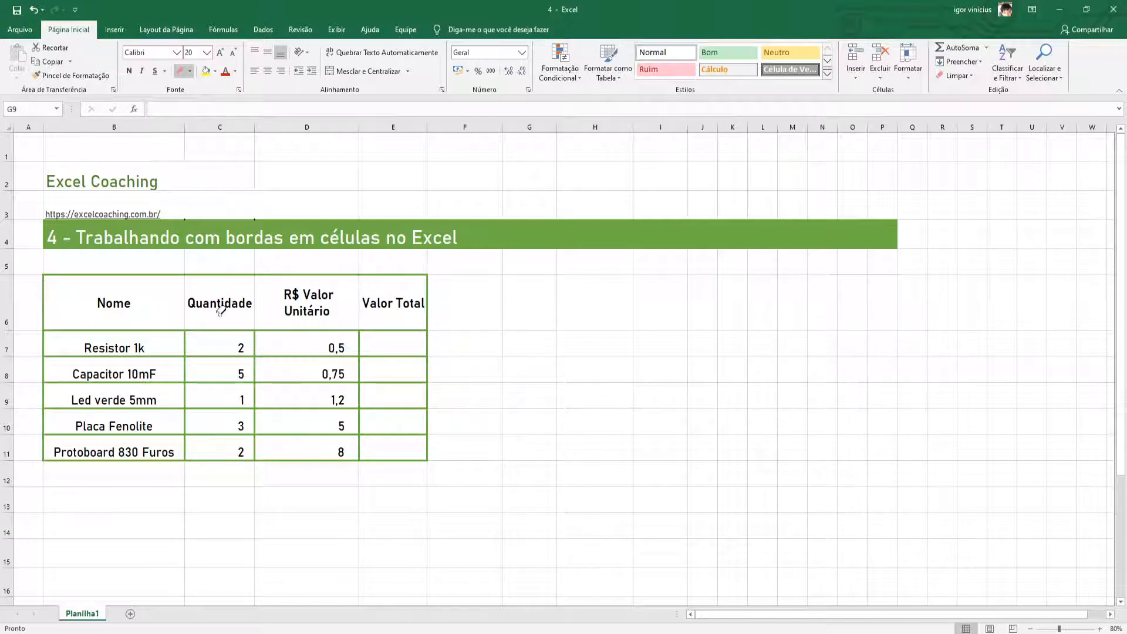
click(140, 356)
click(132, 382)
click(124, 409)
click(137, 435)
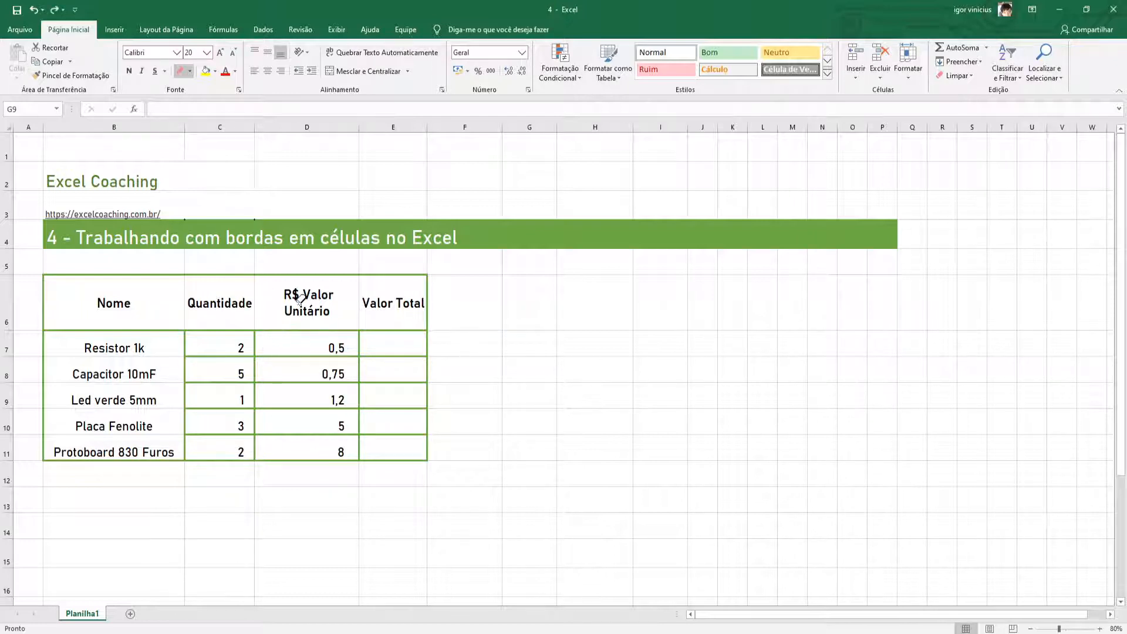
key(Escape)
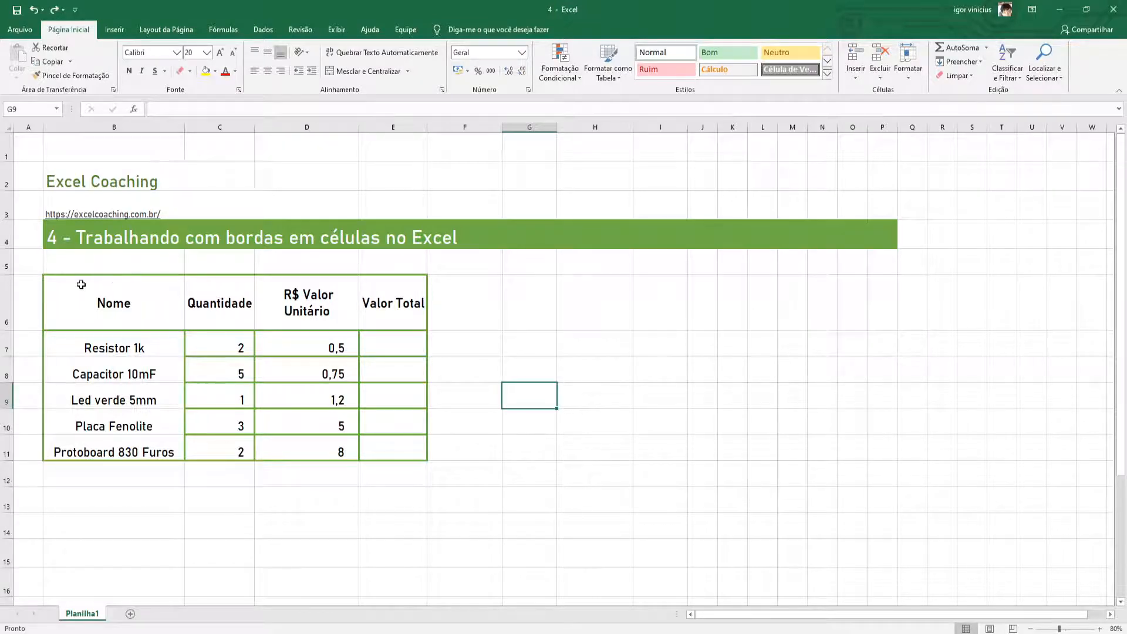
Step: Fill the header row B6:E6 with the same green as the title banner
click(124, 296)
drag(124, 296, 392, 319)
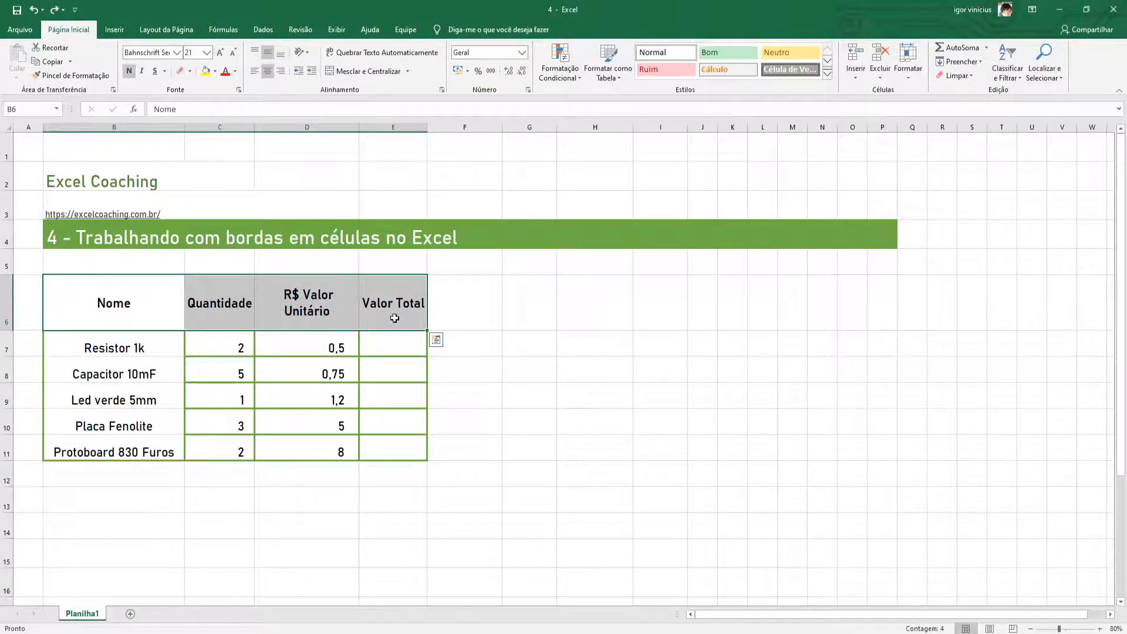
click(191, 73)
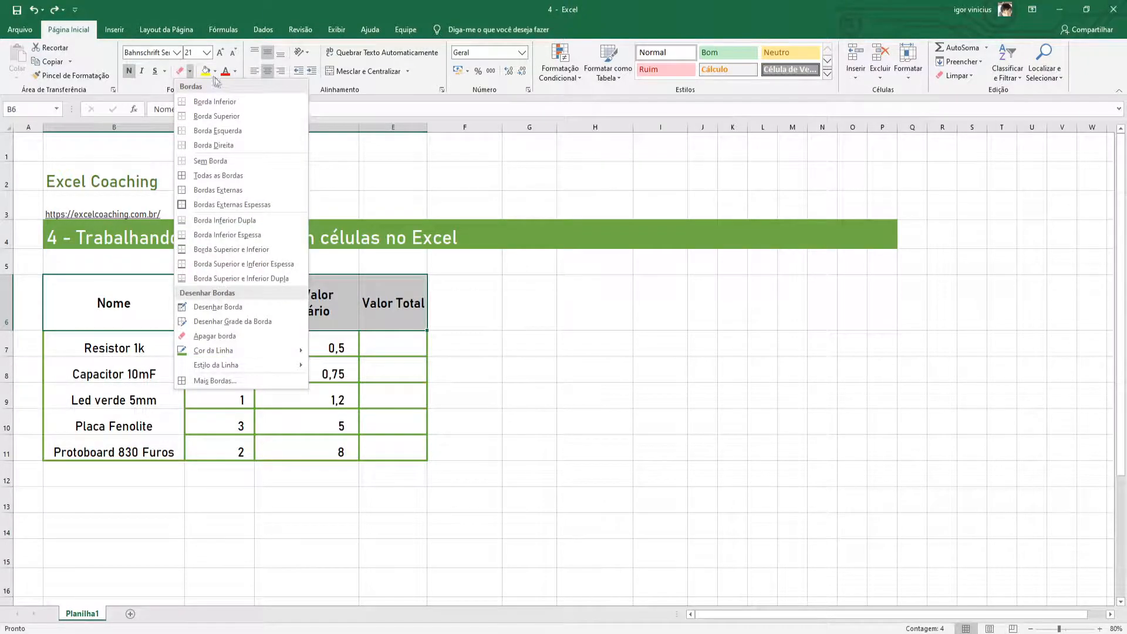
click(215, 71)
click(295, 98)
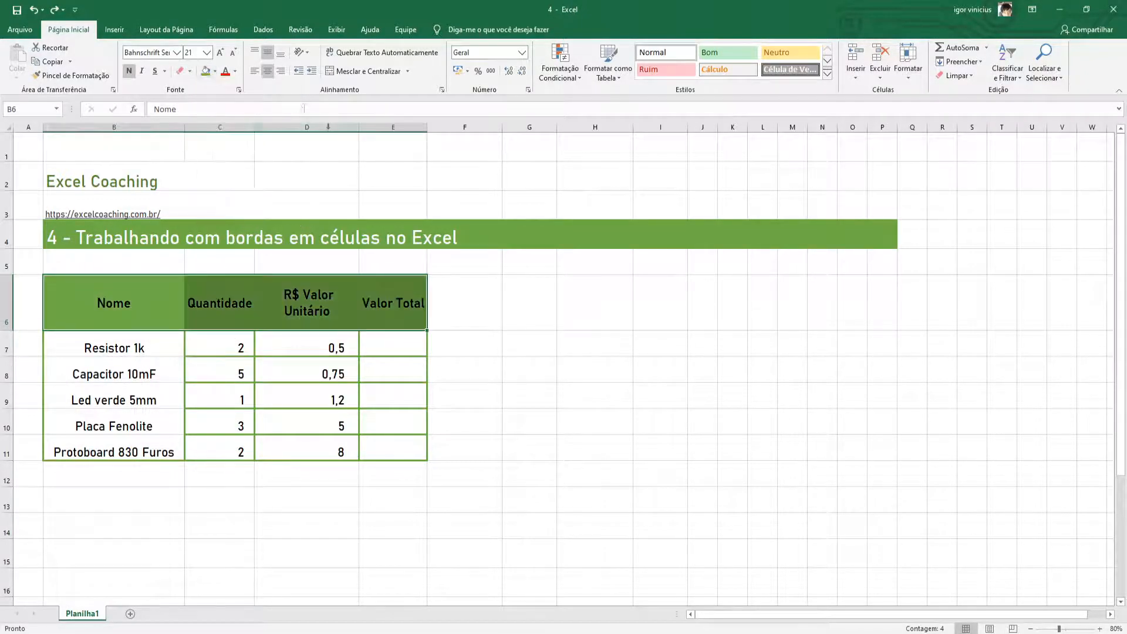
click(485, 345)
Step: Set the font colour of the header cells B6:E6 to white
click(115, 299)
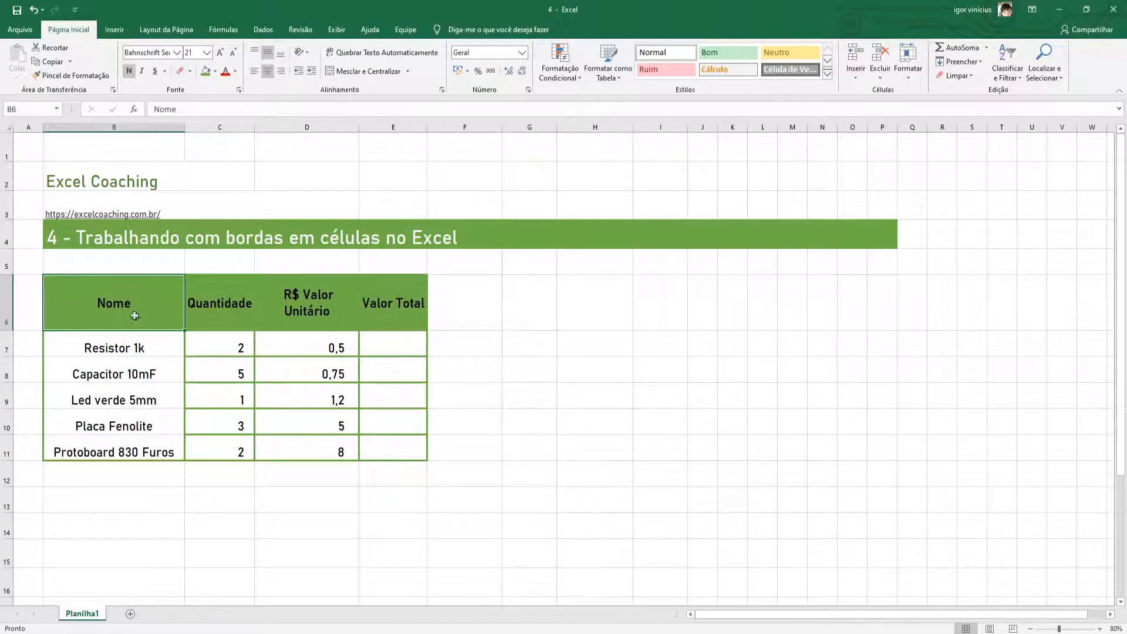
drag(95, 291, 398, 302)
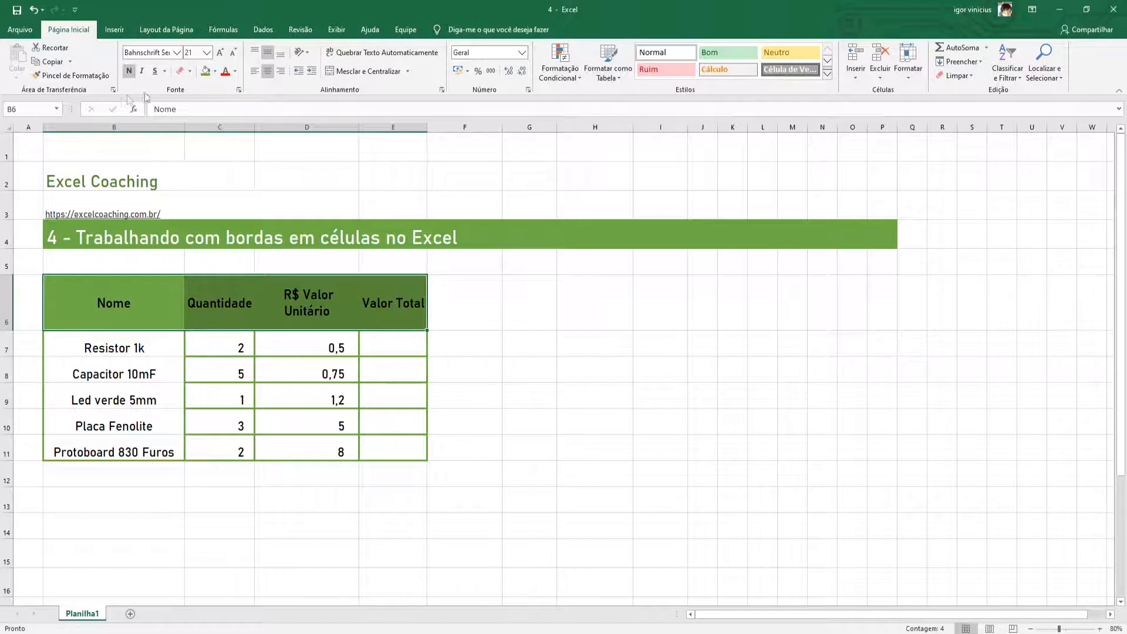
click(235, 72)
click(235, 113)
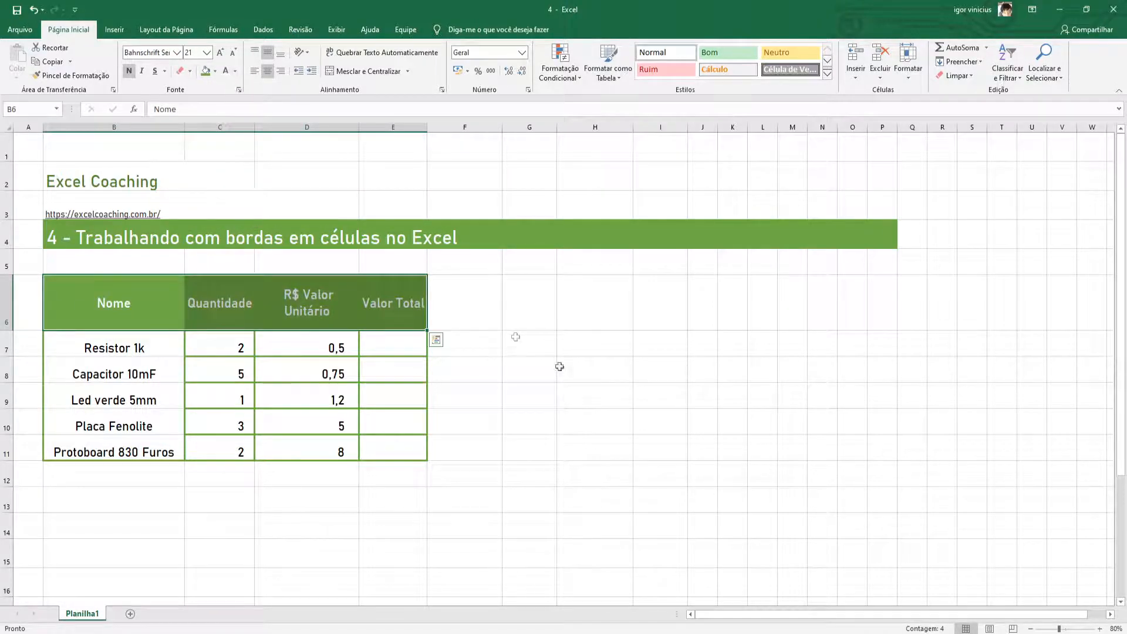
click(555, 388)
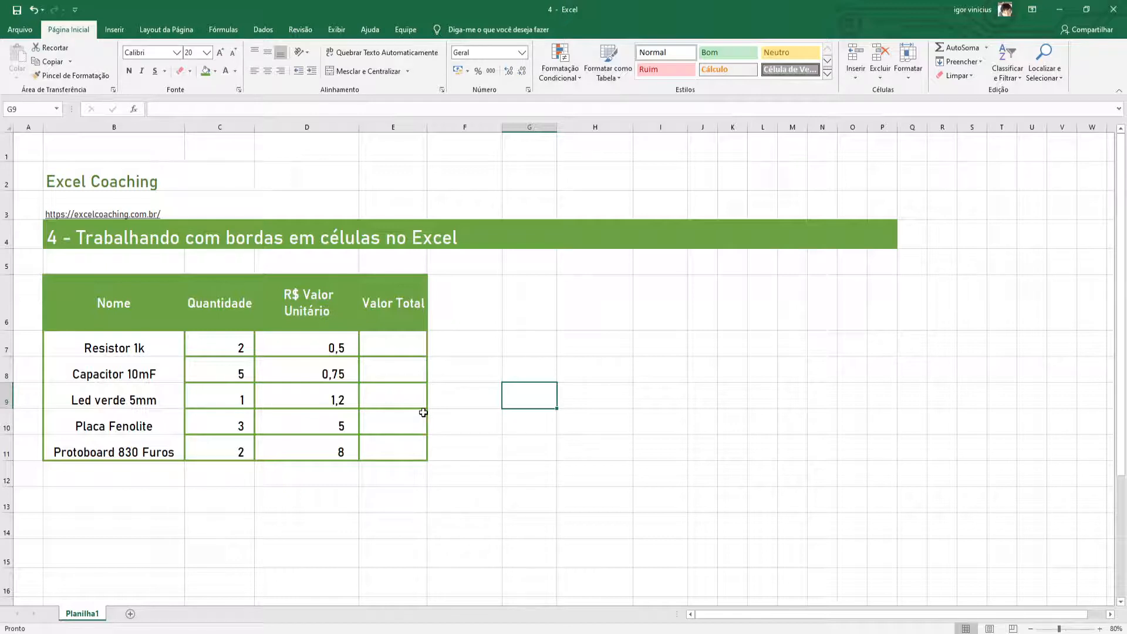
Step: Copy the whole product table B6:E11 and paste the duplicate starting at cell H6
drag(131, 304, 410, 462)
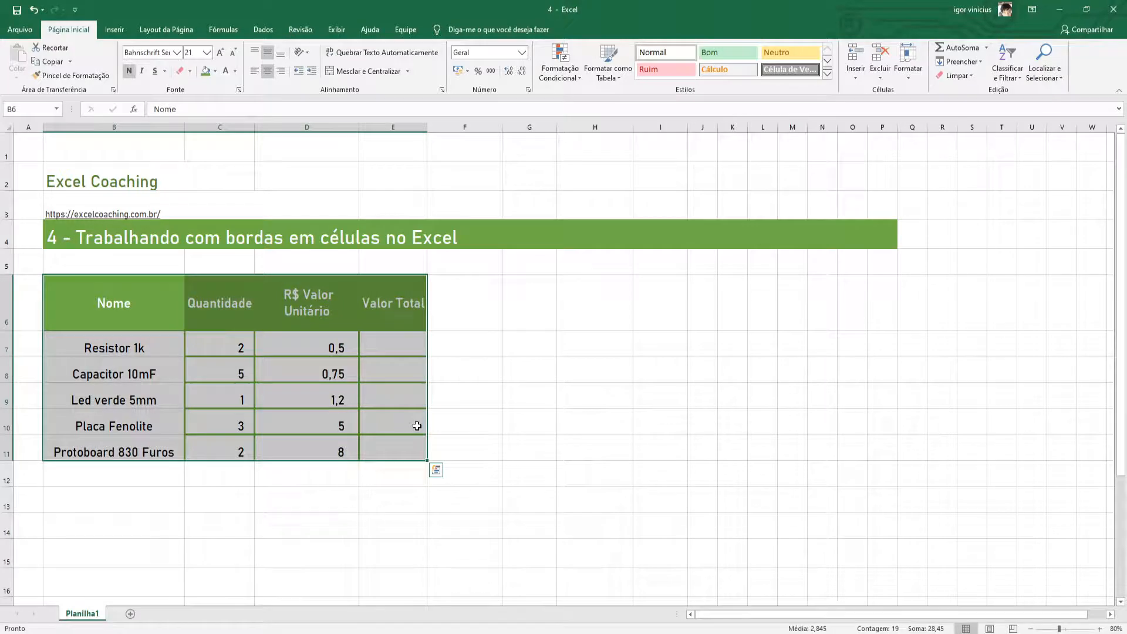
key(ctrl+c)
click(579, 304)
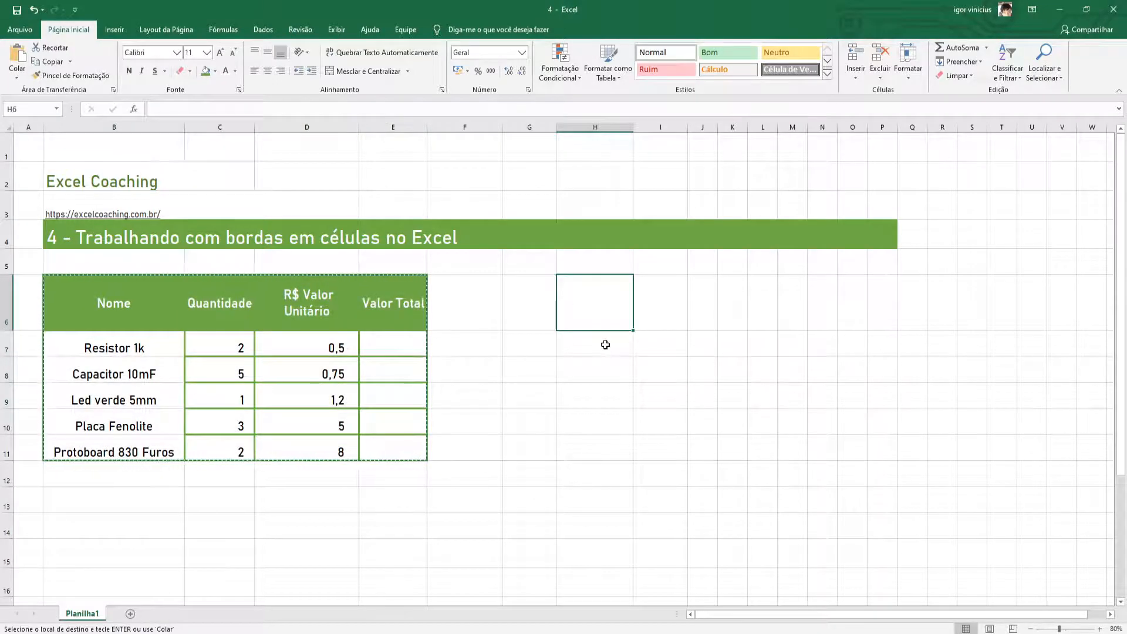
key(ctrl+v)
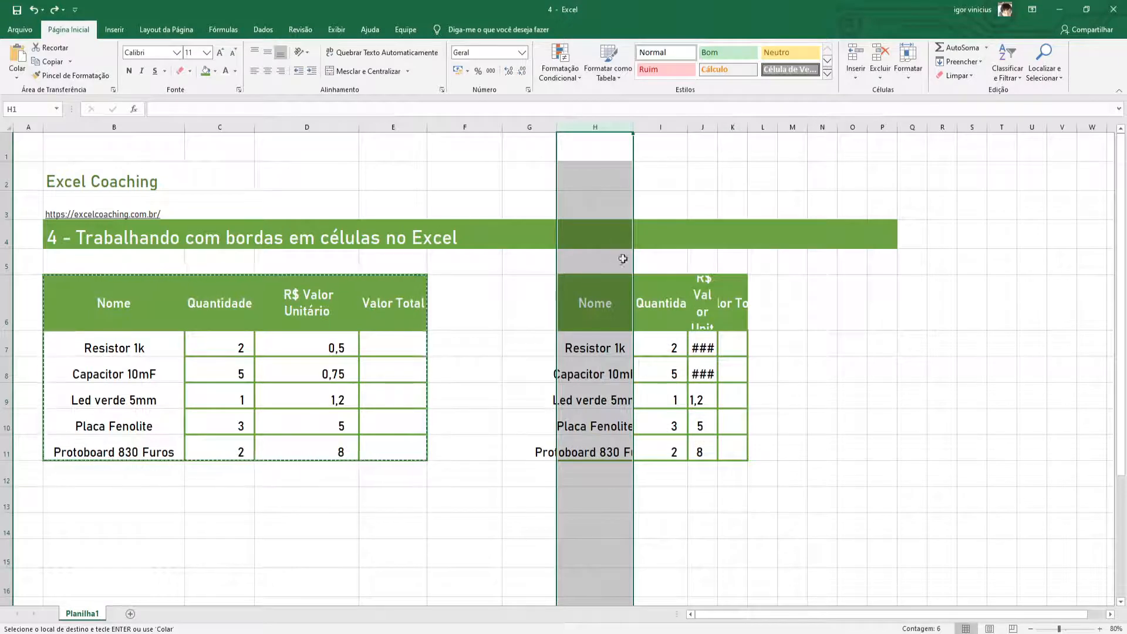
Step: Try widening columns H to K together for the copied table, and undo the resize
shift+click(730, 126)
drag(635, 127, 651, 127)
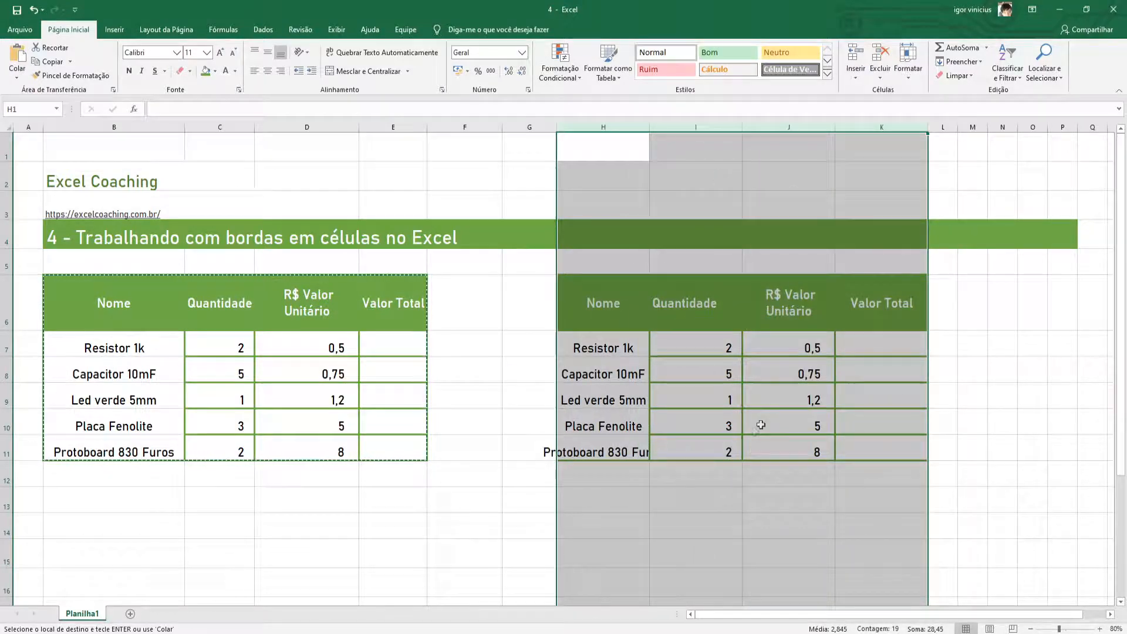
click(536, 521)
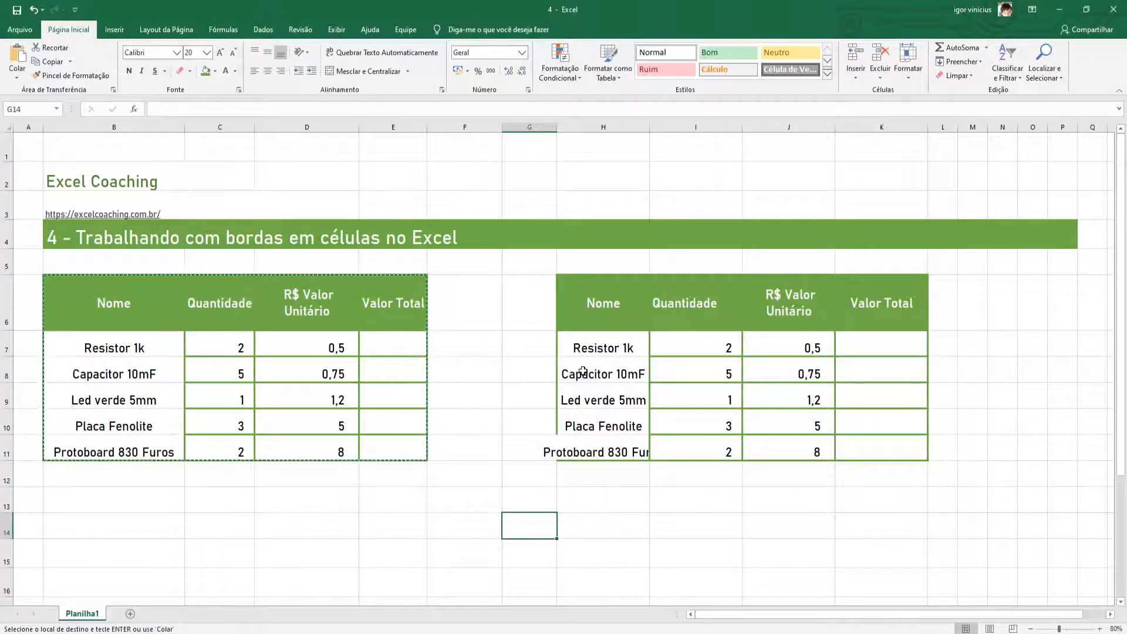
key(ctrl+z)
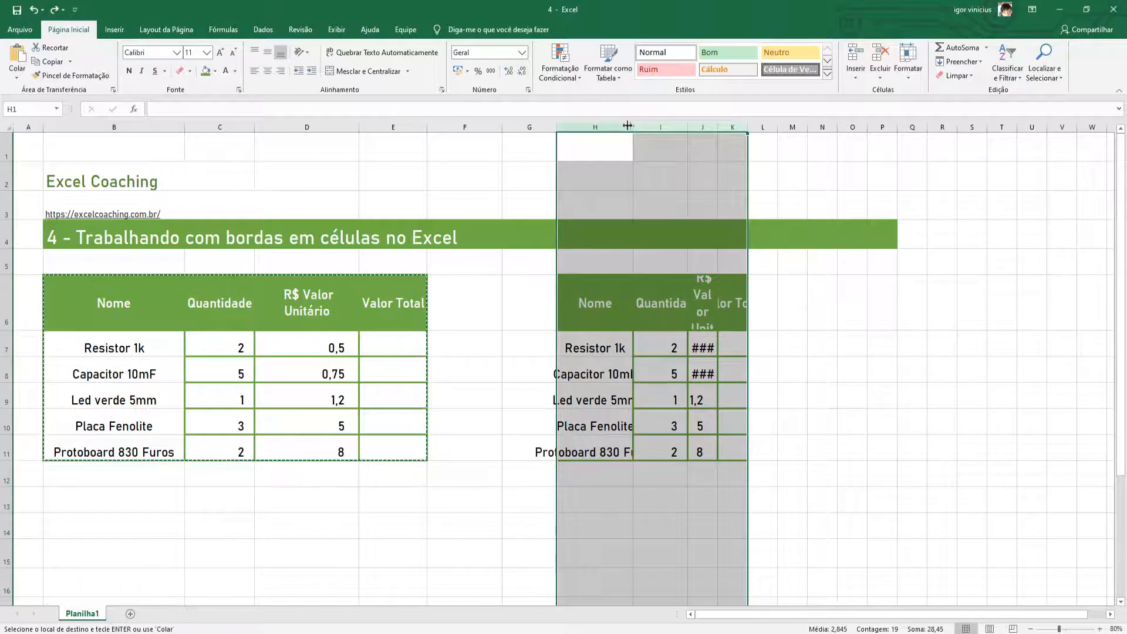
Step: Widen columns H to K equally so the copied product names fit, and narrow column K slightly
drag(632, 128, 683, 130)
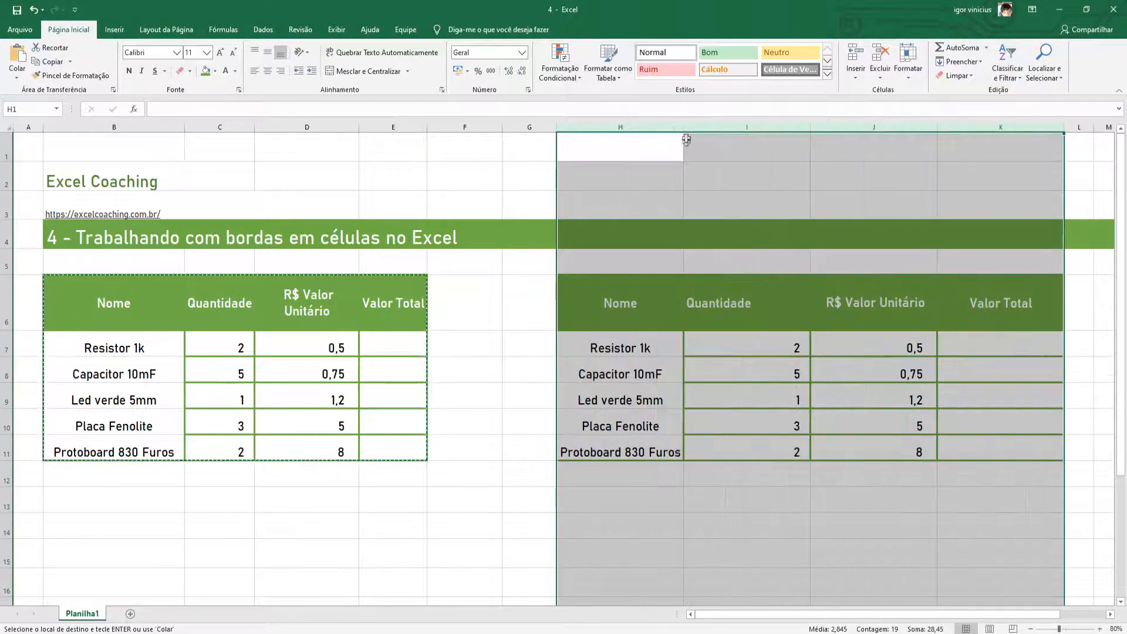
click(496, 473)
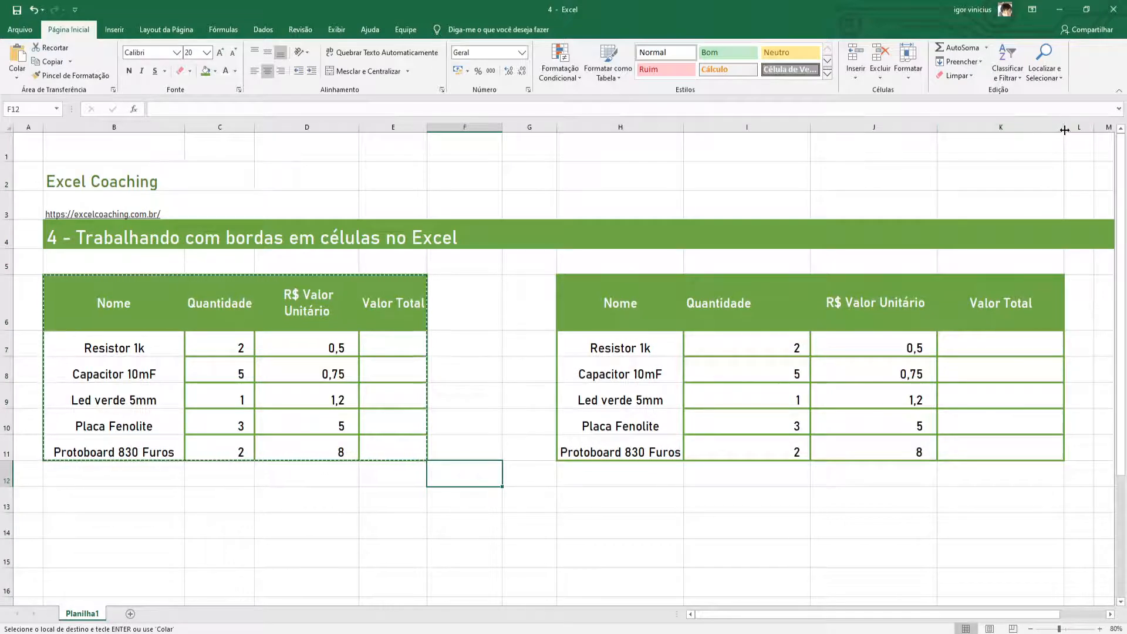
drag(1064, 129, 1041, 129)
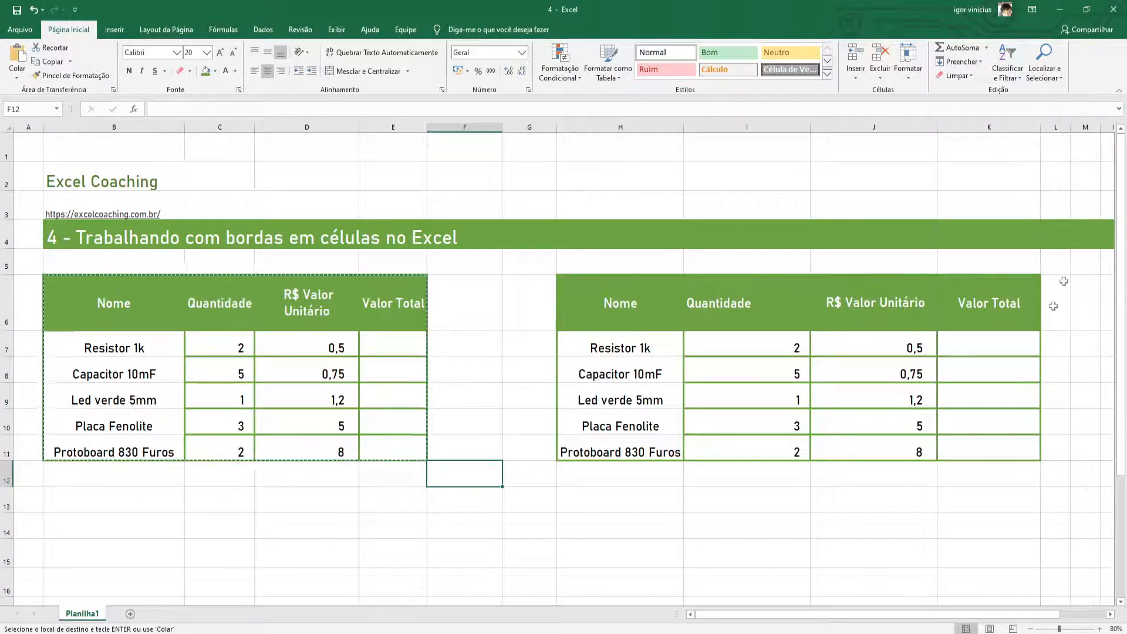
key(Up)
key(Up)
key(Up)
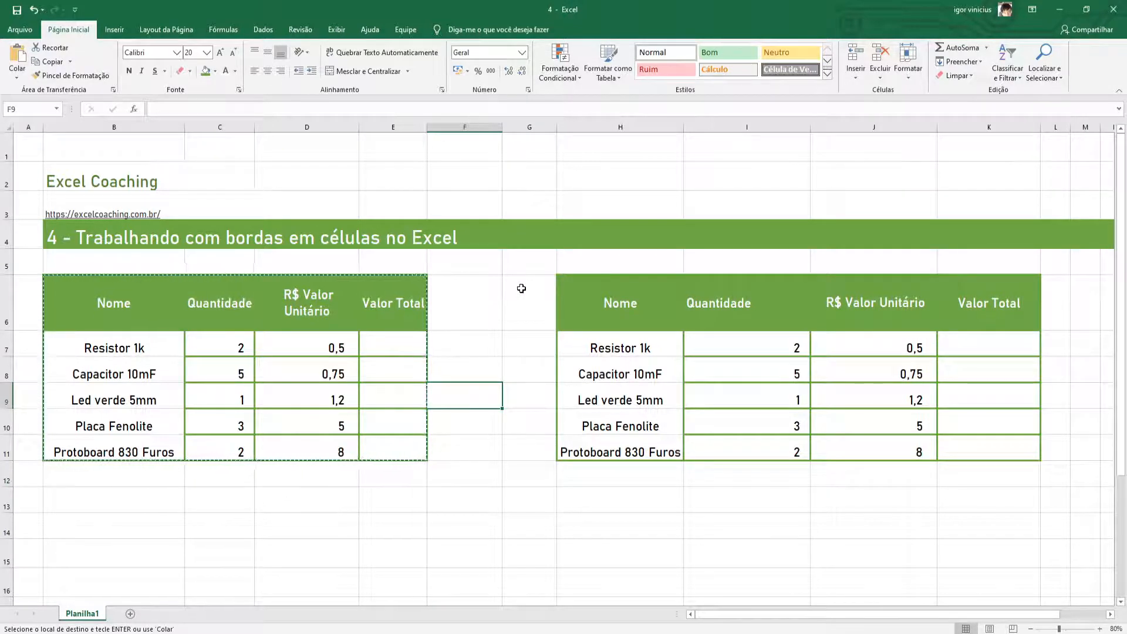
Step: Remove all borders from the range G6:L11 around the copied table
click(536, 300)
drag(537, 300, 1057, 459)
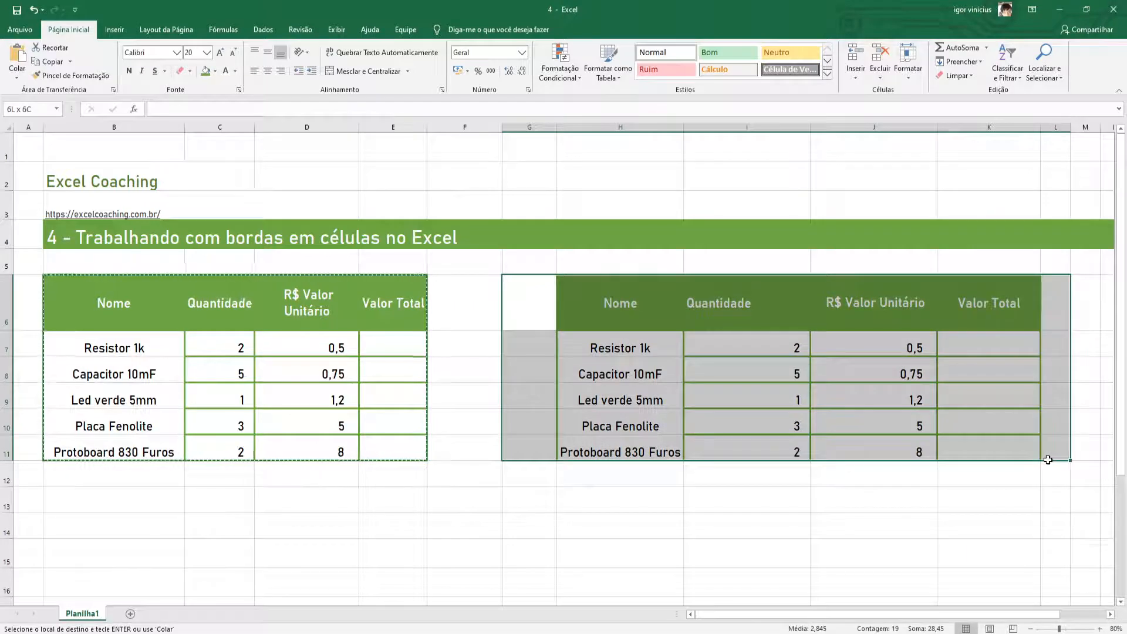
click(190, 71)
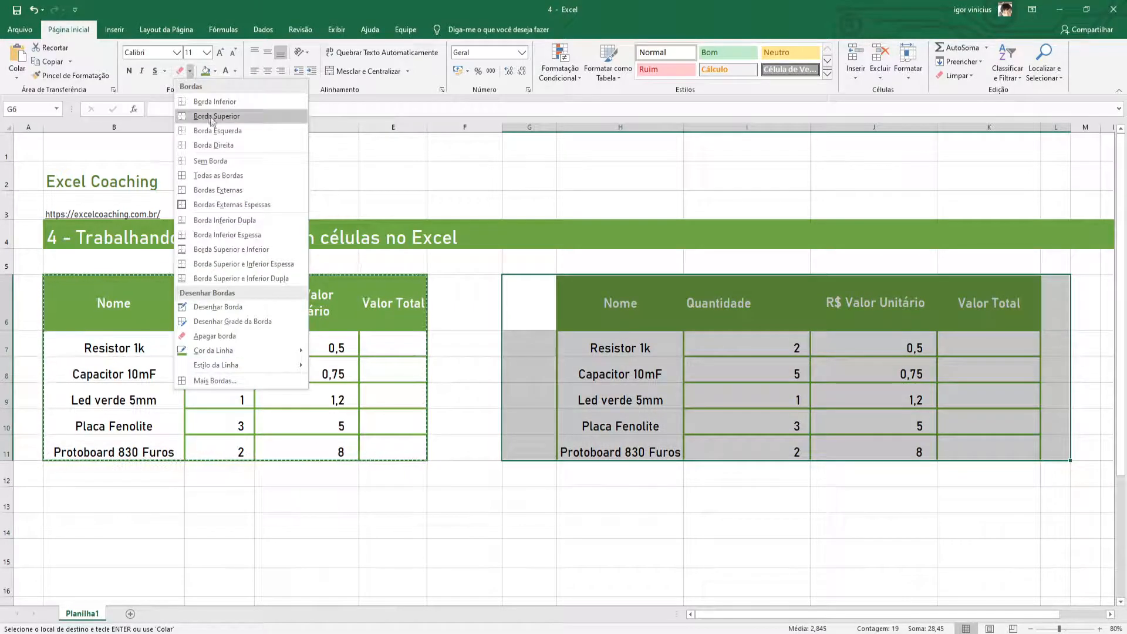
click(214, 163)
click(690, 518)
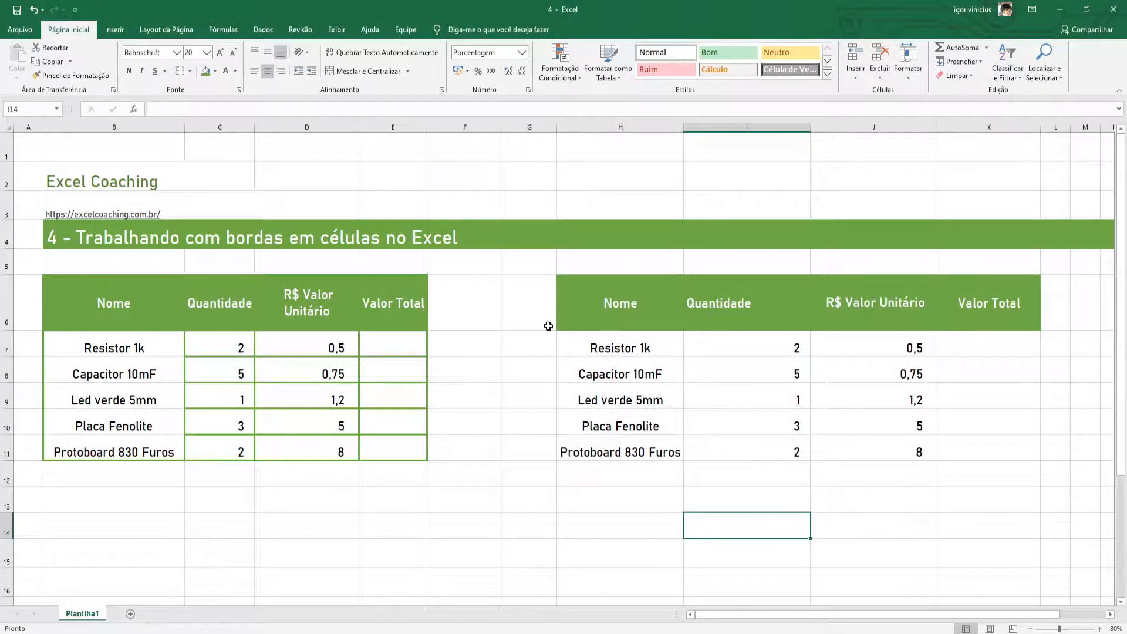
Step: Remove the fill colour from the copied table's header cells H6:K6 and make their text black
drag(564, 314, 992, 312)
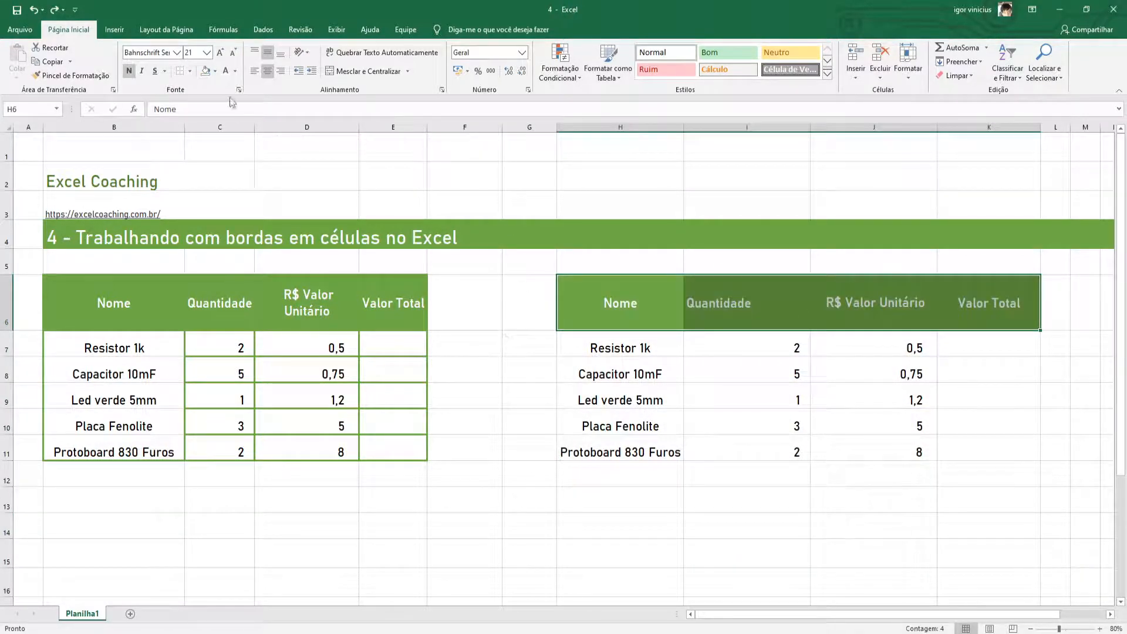
click(215, 71)
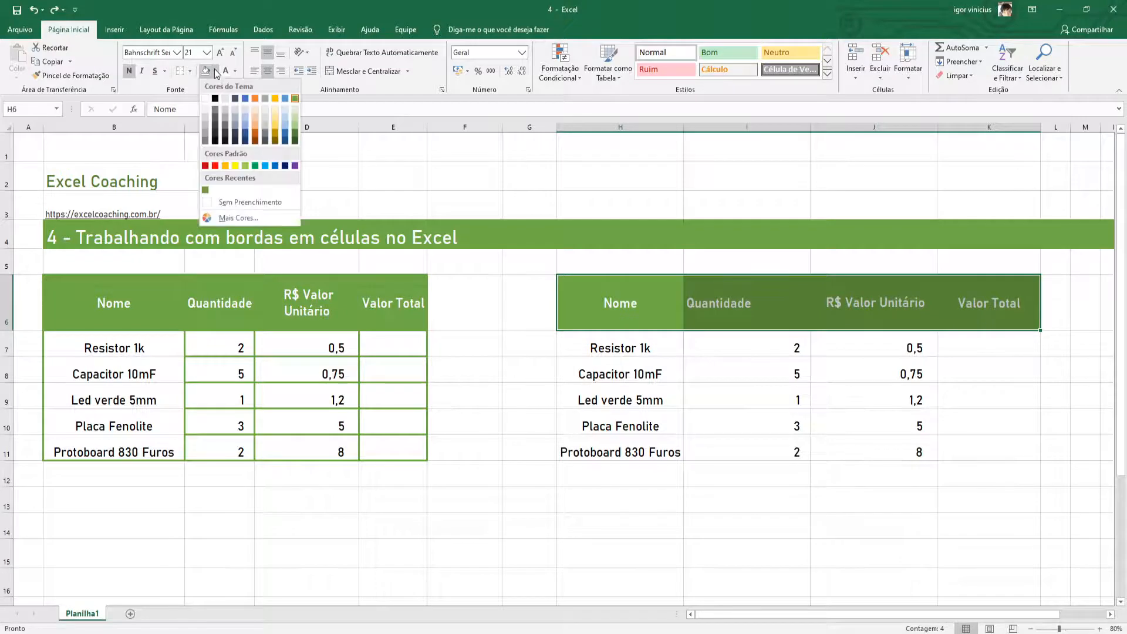
click(222, 204)
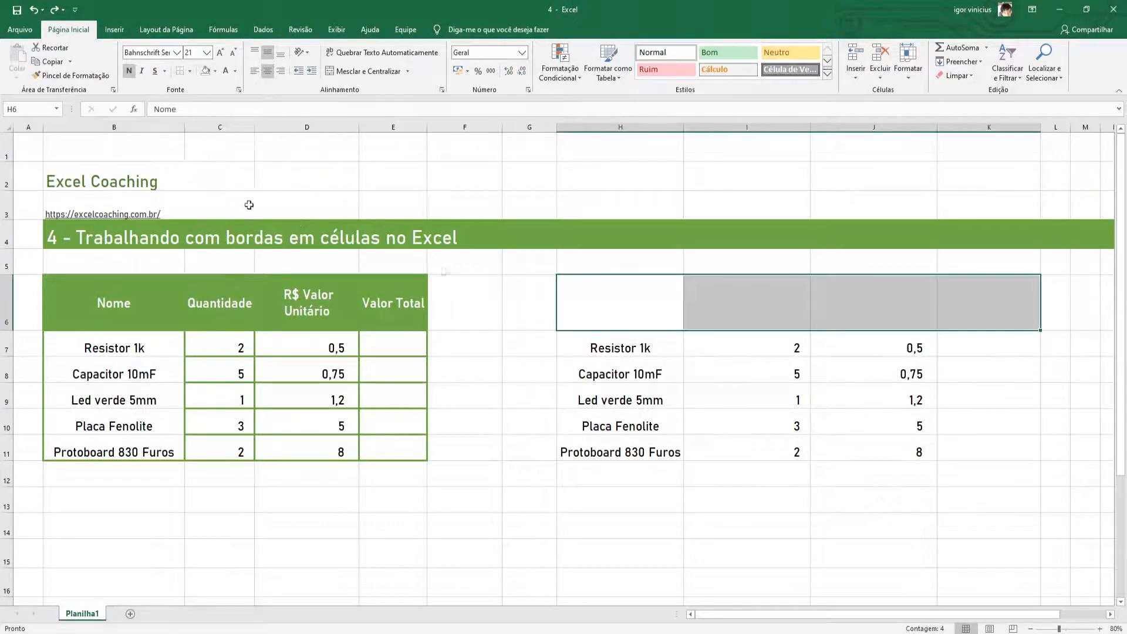
click(814, 563)
click(613, 312)
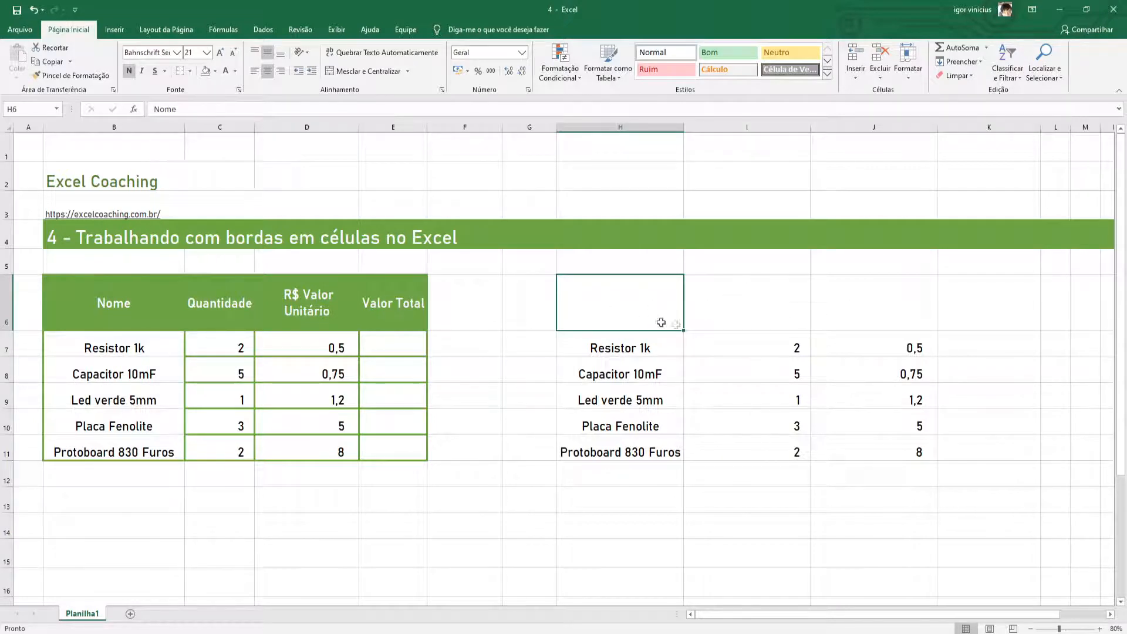
drag(623, 297, 949, 312)
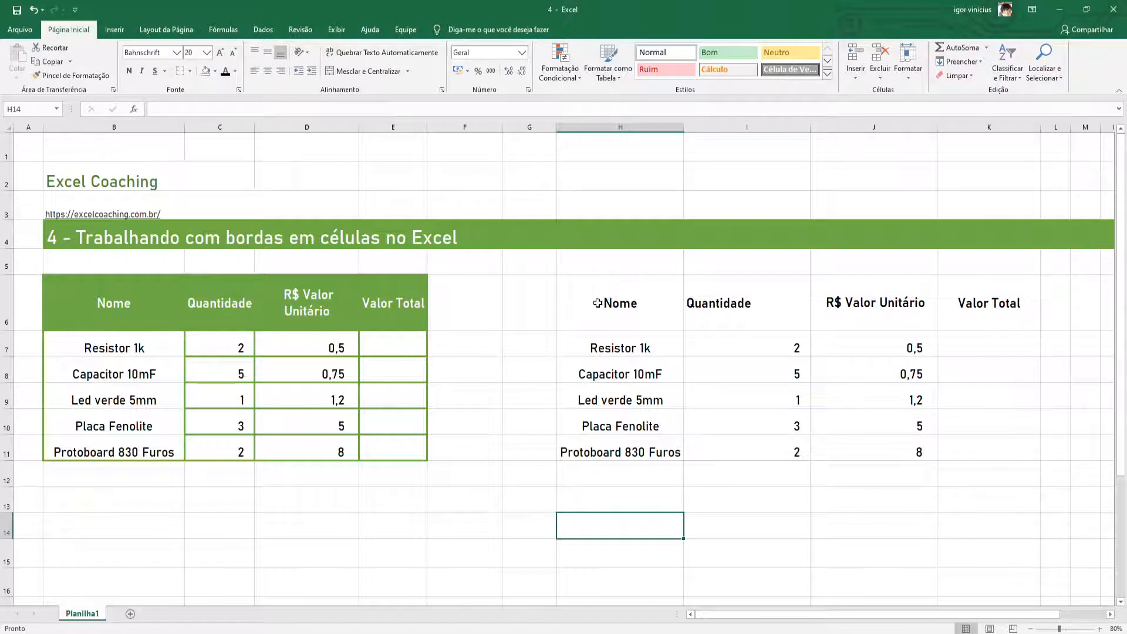
Step: Browse the cell styles and apply the green Ênfase6 style to the copied table H6:K11
drag(603, 302, 1005, 449)
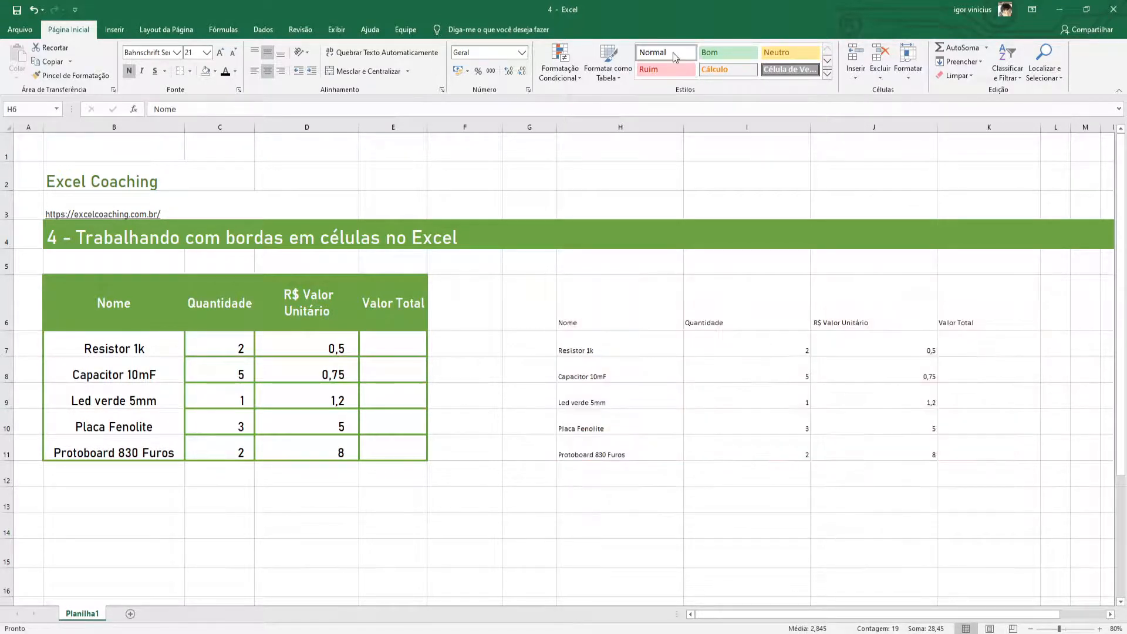
scroll(728, 54, down, 1)
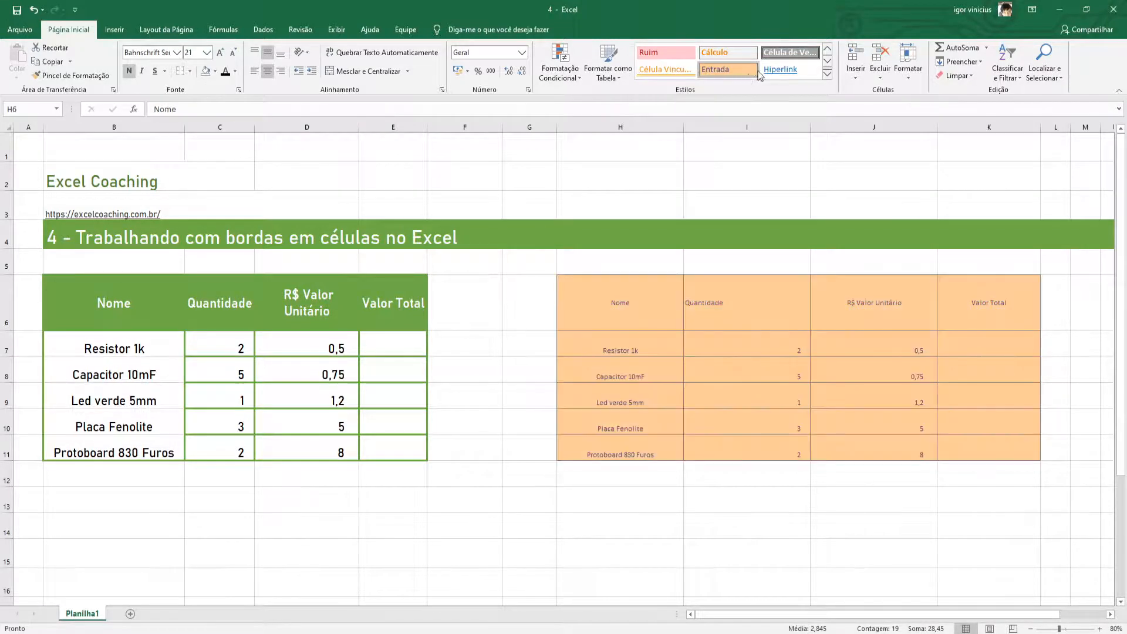
click(828, 61)
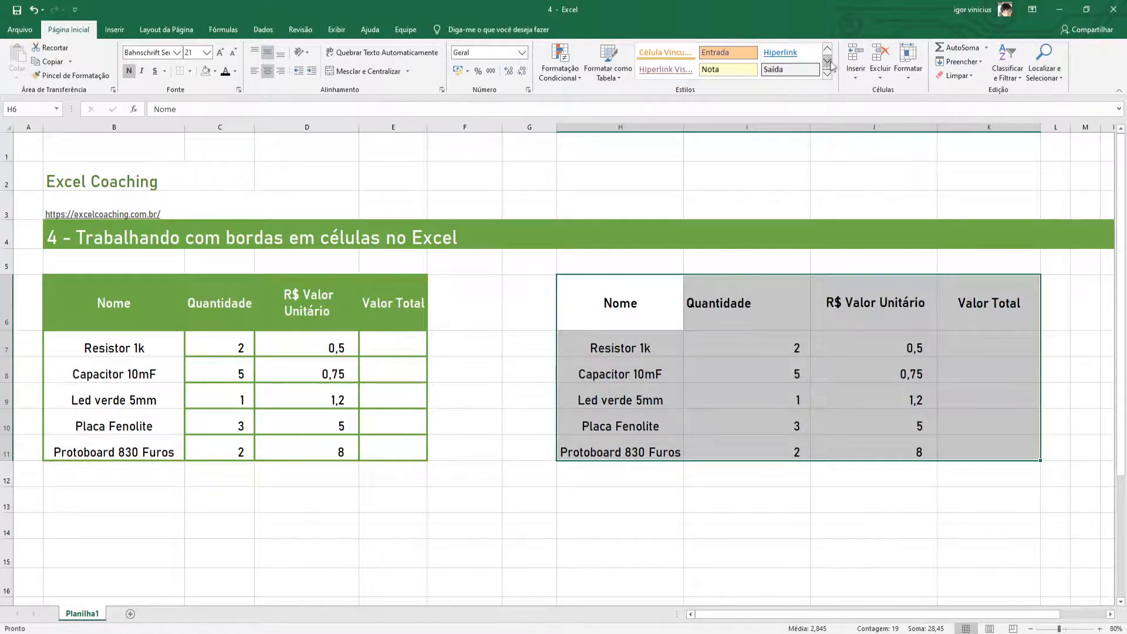
click(828, 61)
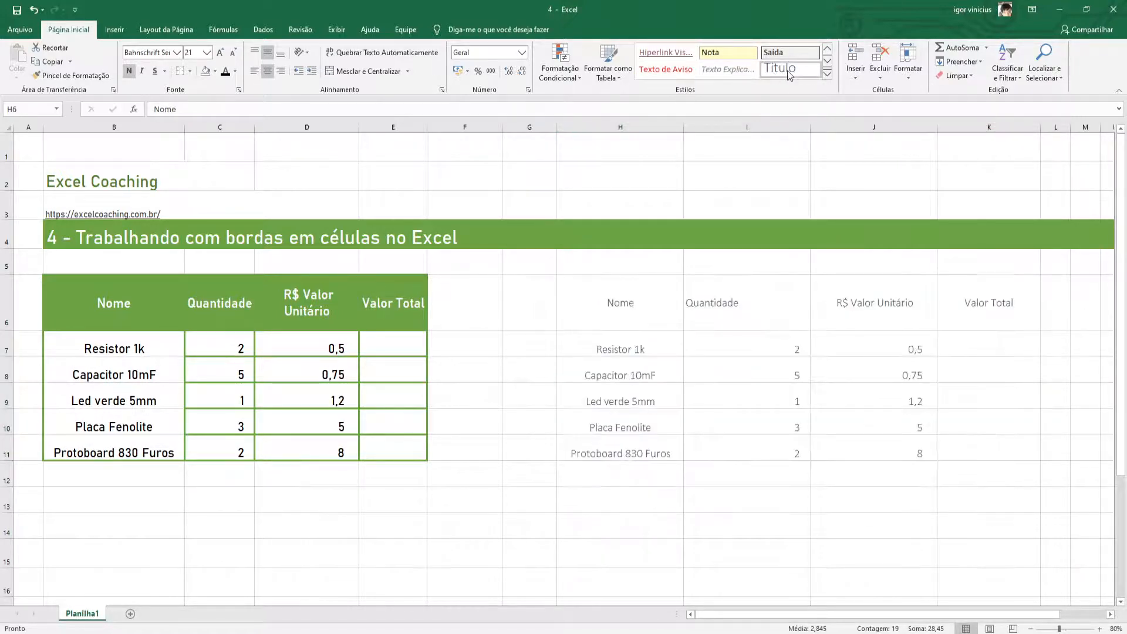
click(828, 61)
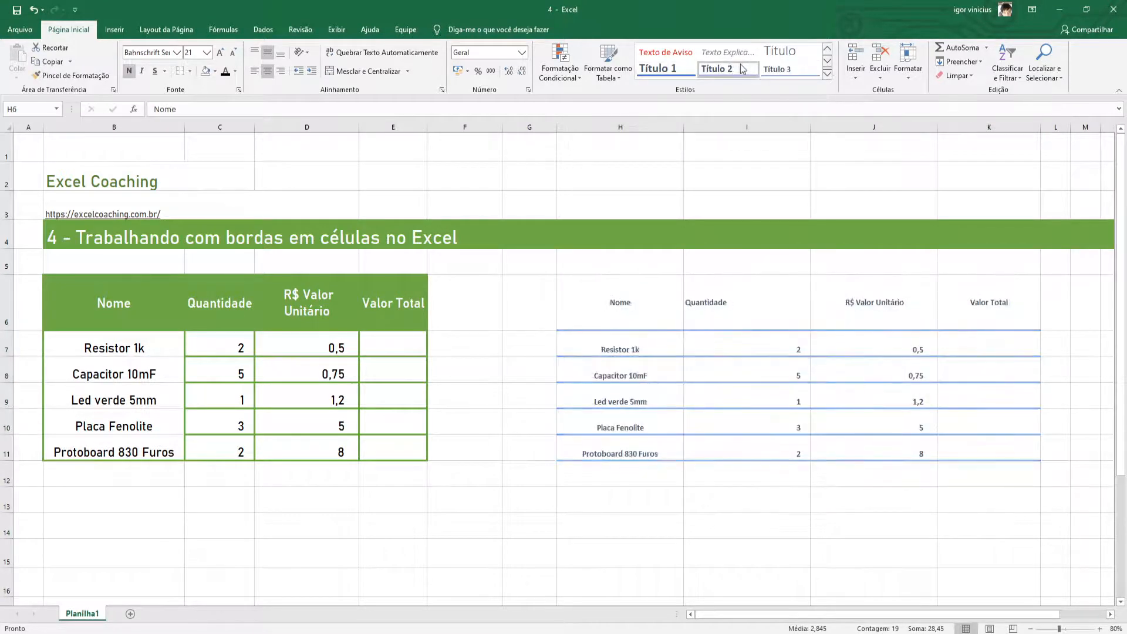
click(828, 61)
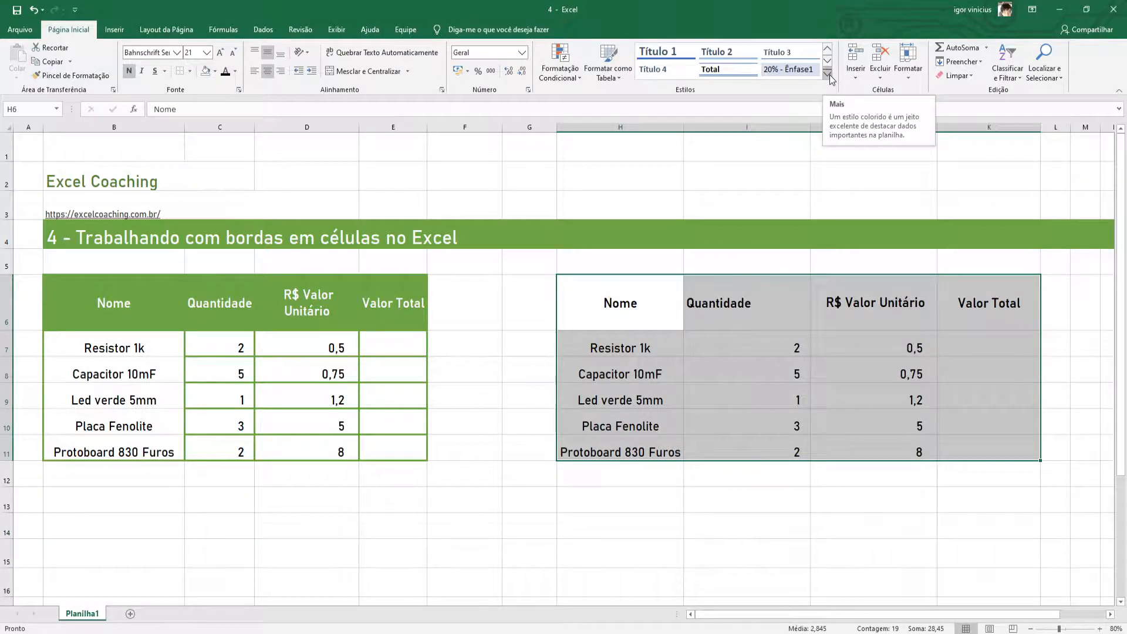
click(830, 75)
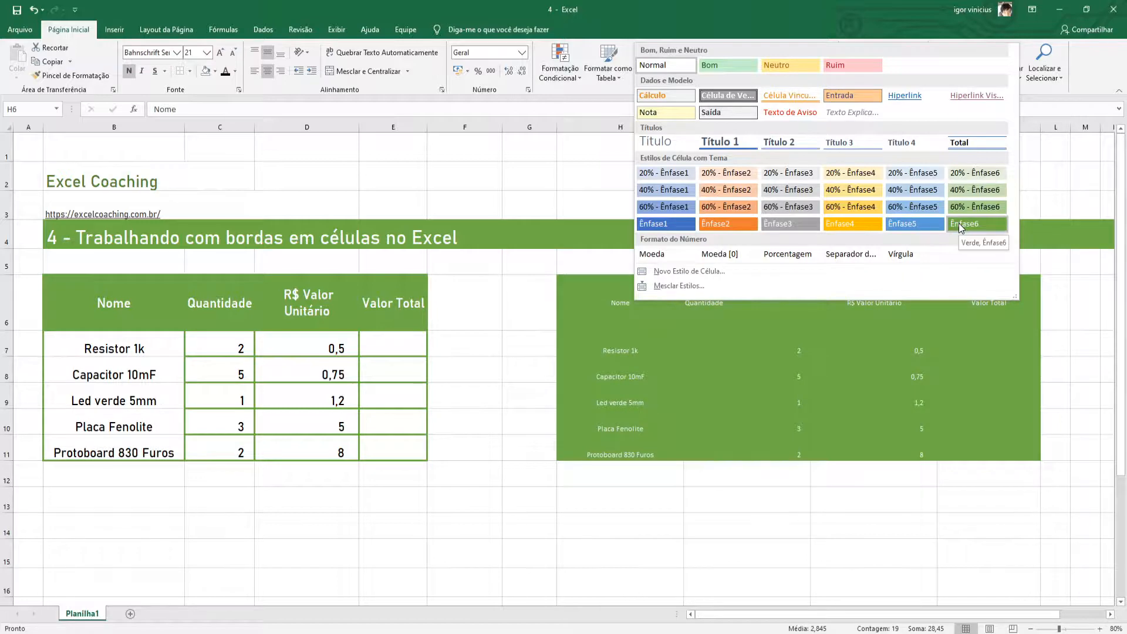
click(959, 223)
click(668, 504)
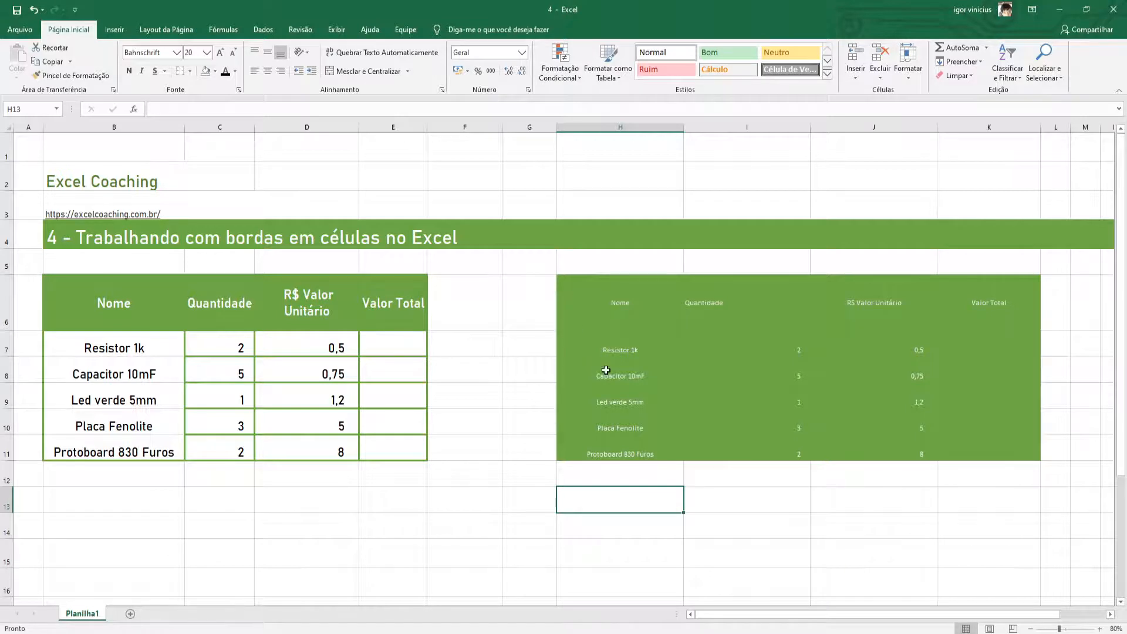
click(703, 505)
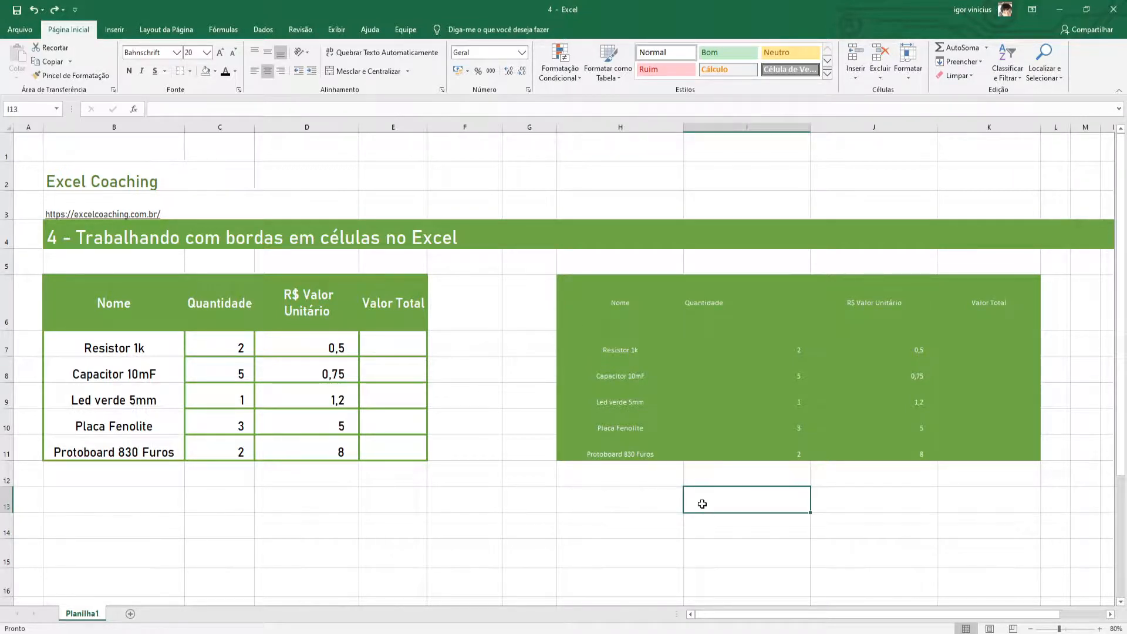
Step: Try deleting the contents of the green copied table, and undo the deletion
drag(536, 501, 1000, 307)
key(Delete)
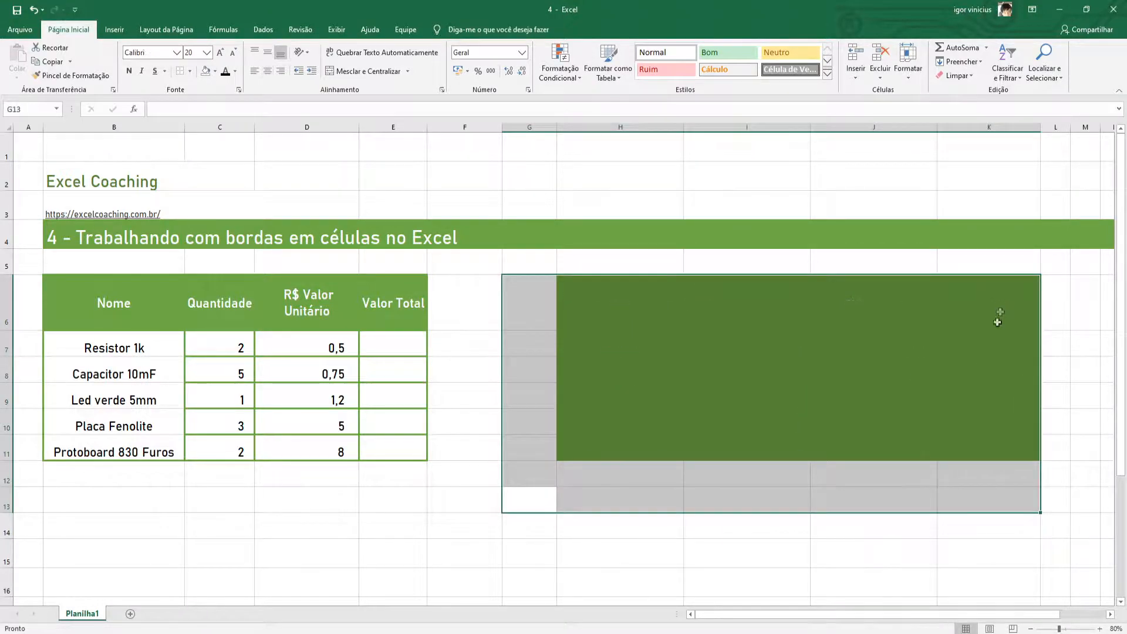
key(ctrl+z)
key(ctrl+z)
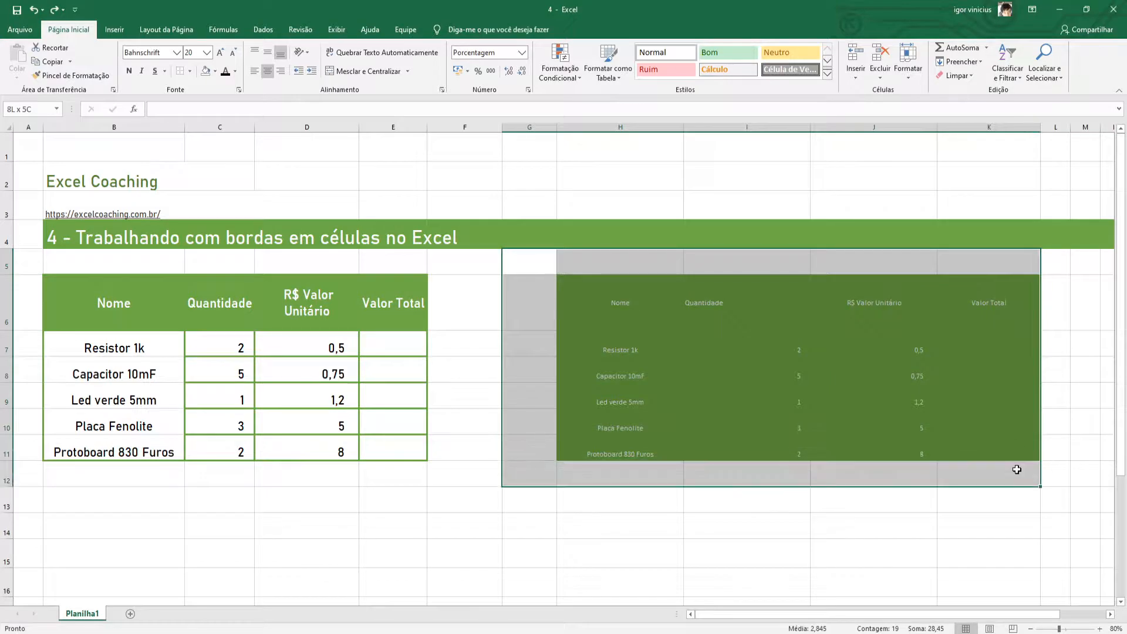
Step: Erase the copied table by removing the fill from G5:K12 and clearing the contents of G5:L13
click(215, 71)
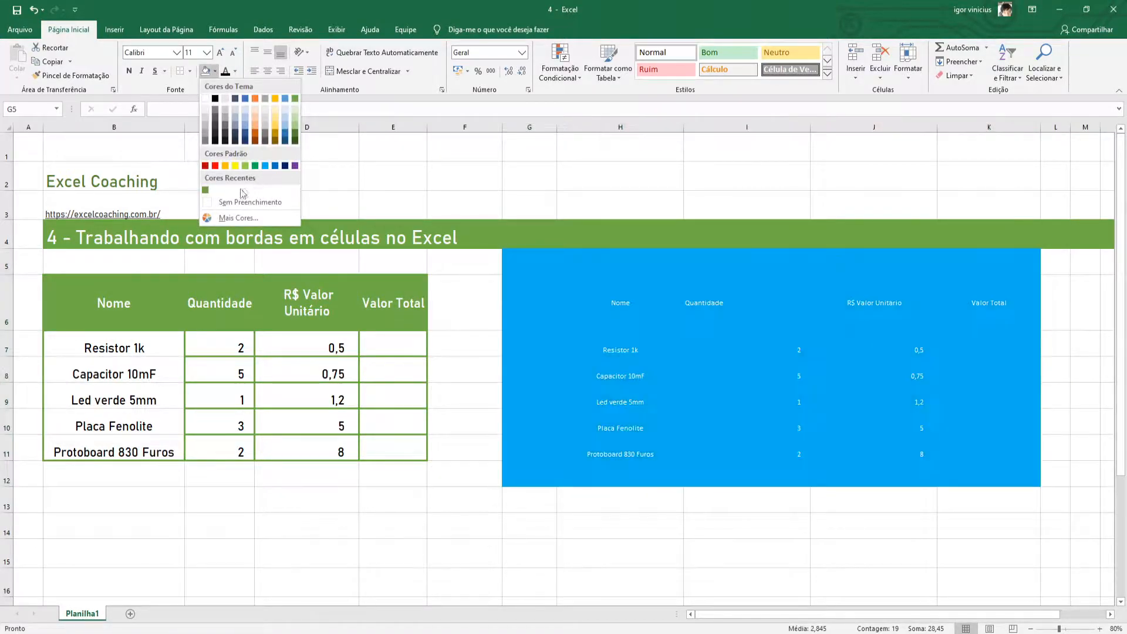
click(230, 201)
click(822, 458)
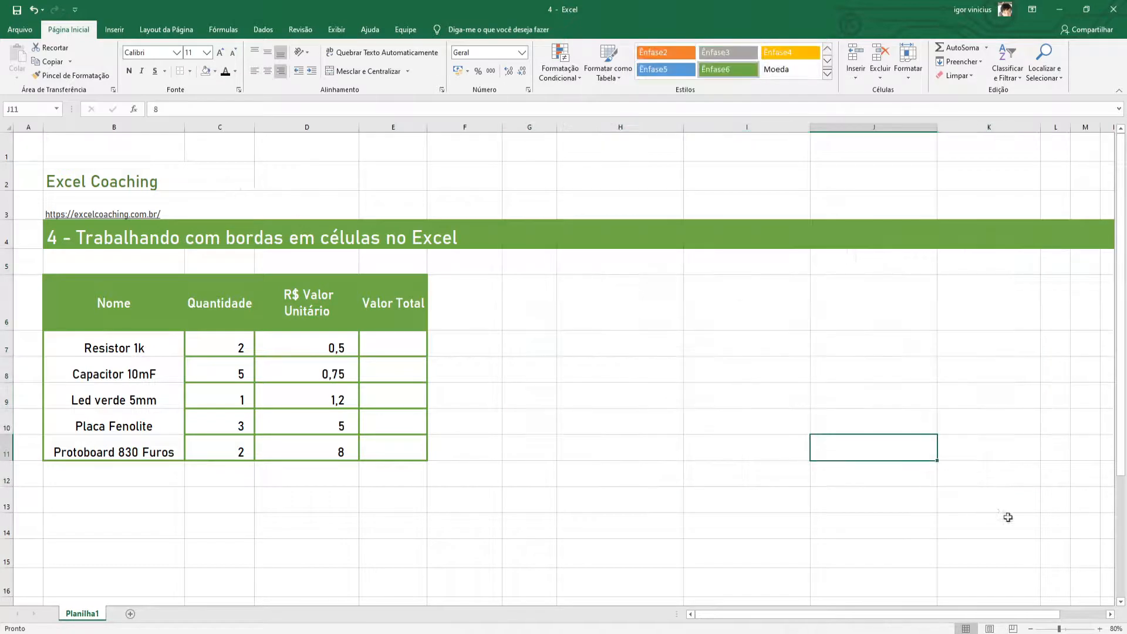
drag(1045, 495, 534, 273)
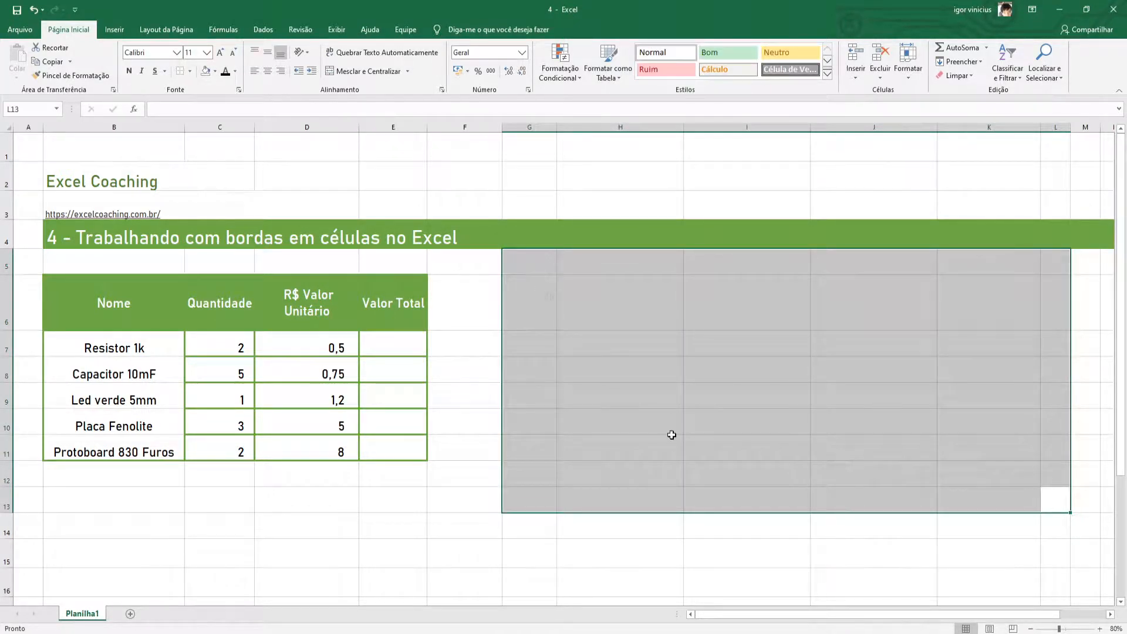
click(678, 365)
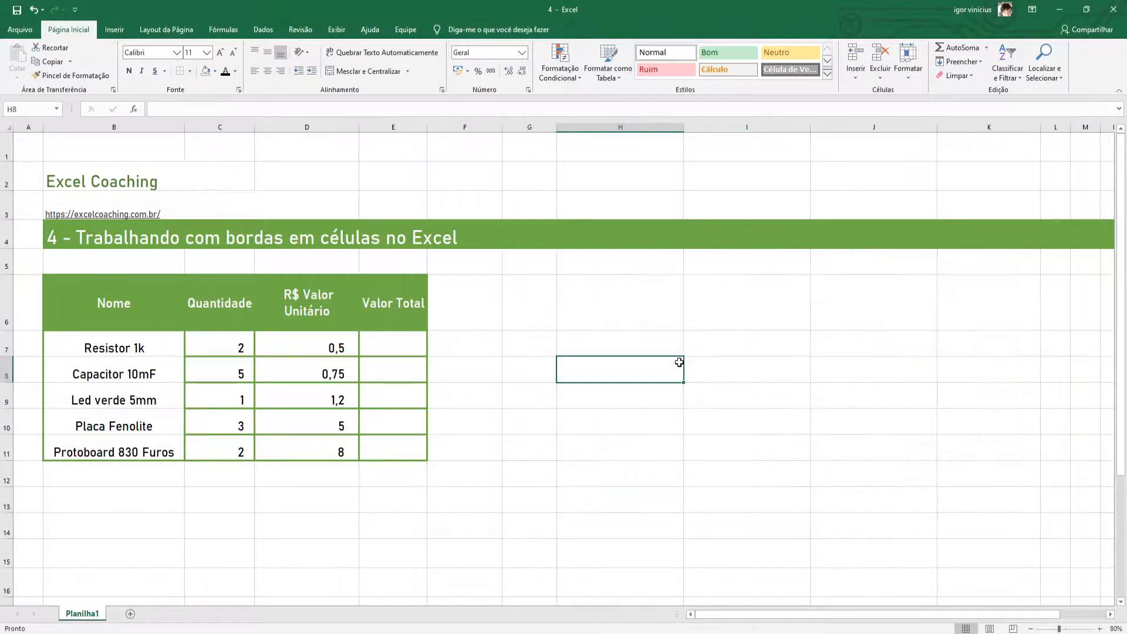
click(543, 346)
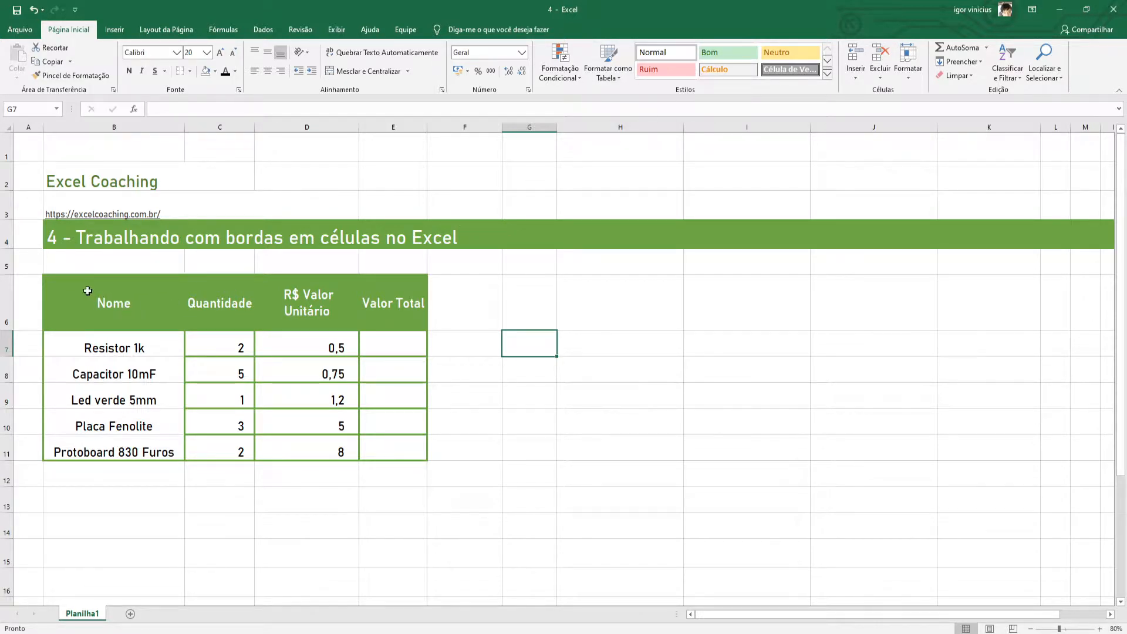
Step: Format the range B6:E11 as a table with headers, using a green style from the Clara group
click(126, 310)
drag(128, 314, 370, 428)
click(201, 499)
mouse_move(80, 286)
mouse_down()
mouse_move(52, 293)
mouse_move(333, 366)
mouse_move(378, 442)
mouse_up()
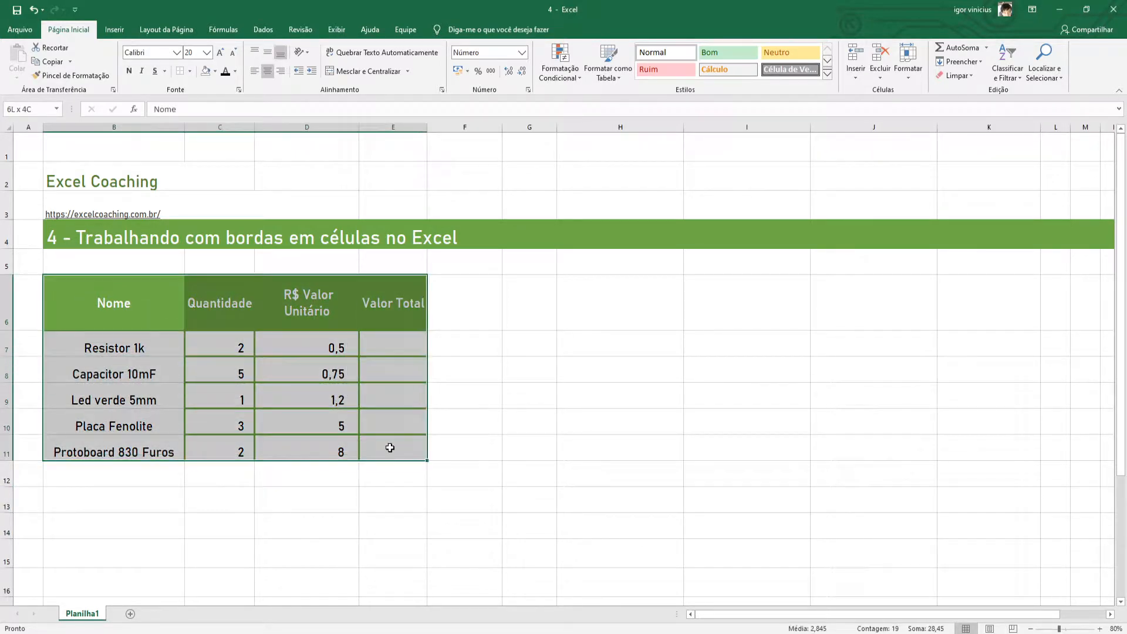
click(621, 79)
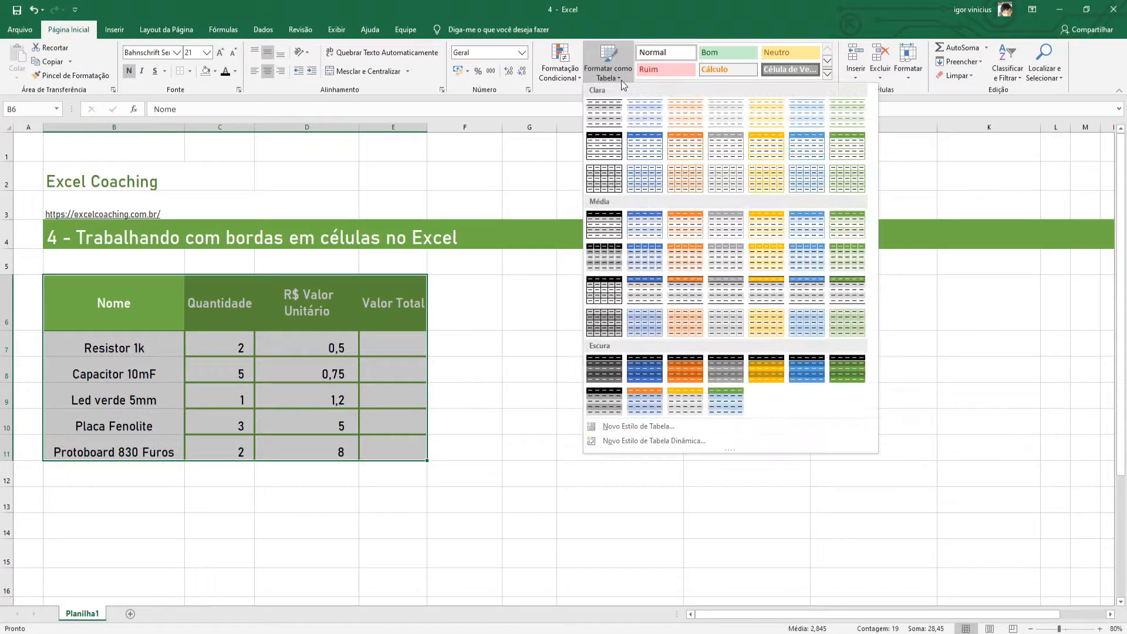
click(853, 154)
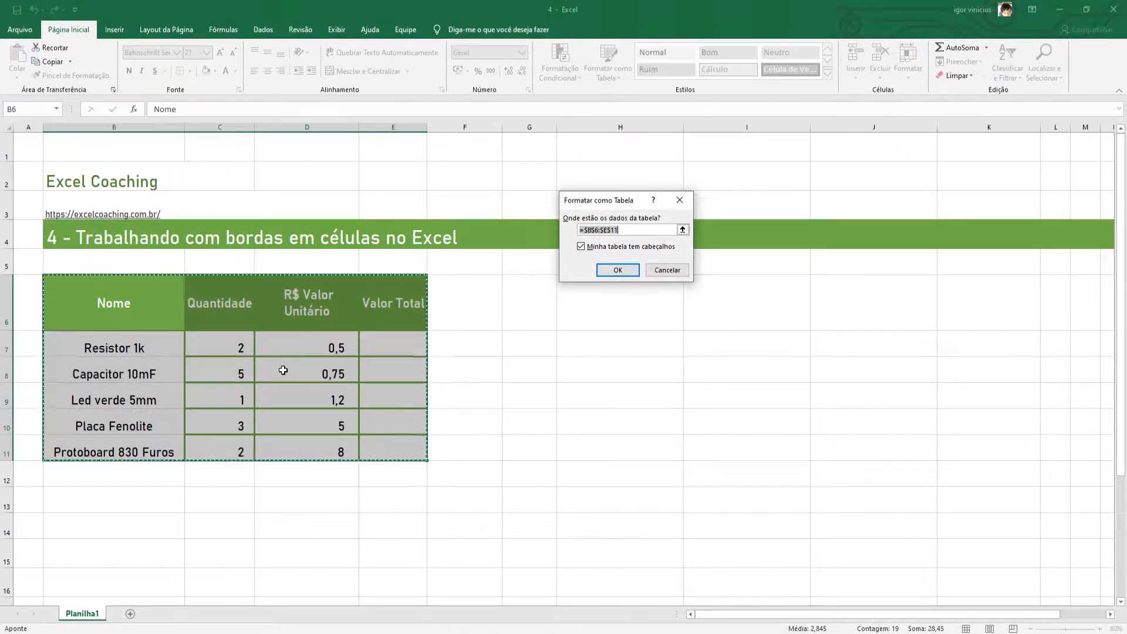
click(603, 272)
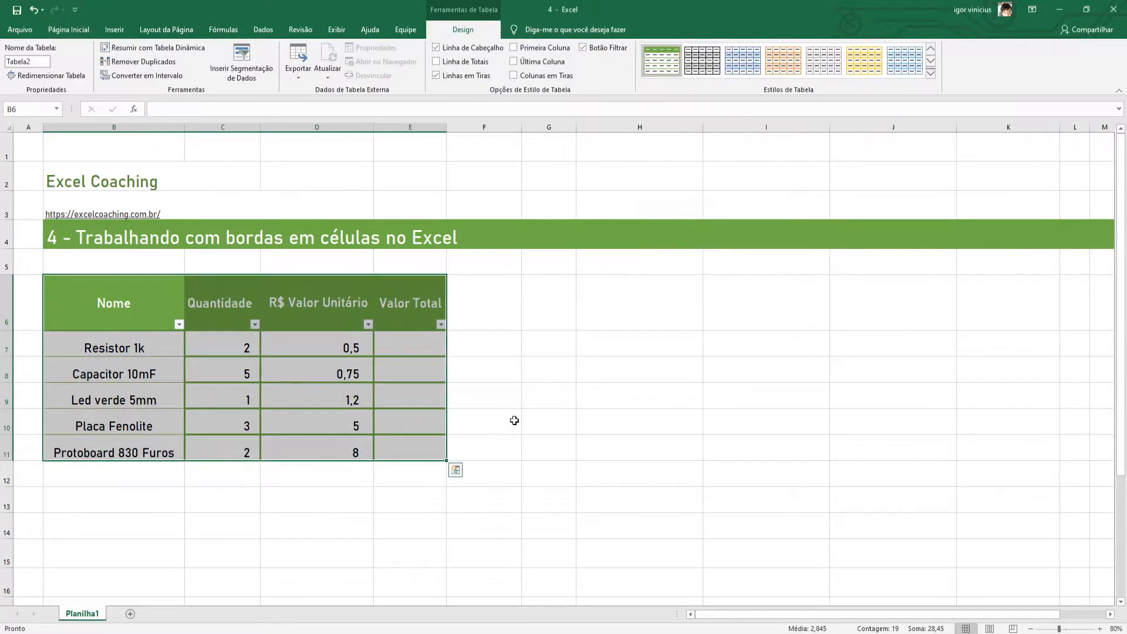
click(551, 386)
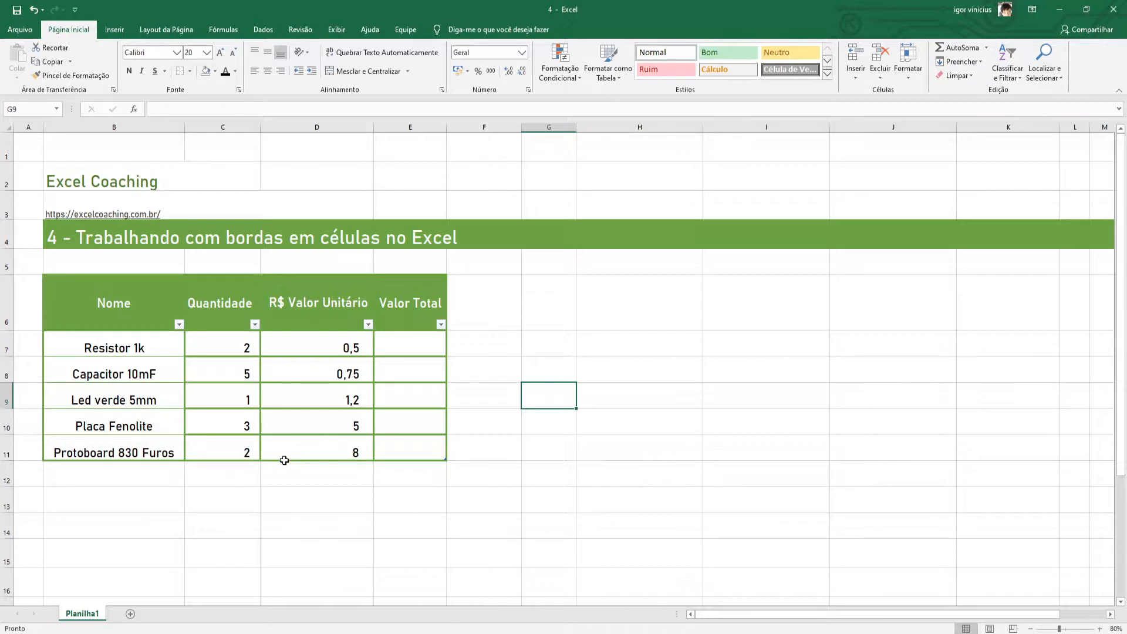
Step: Sort the table by Nome from A to Z and by Quantidade from smallest to largest
click(179, 325)
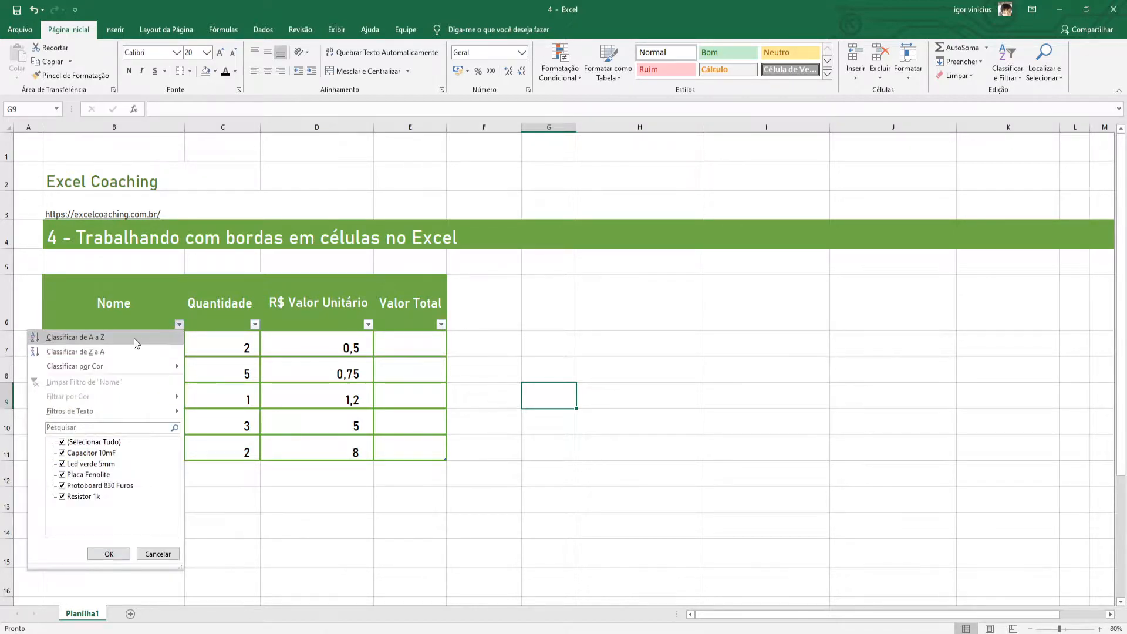
click(134, 338)
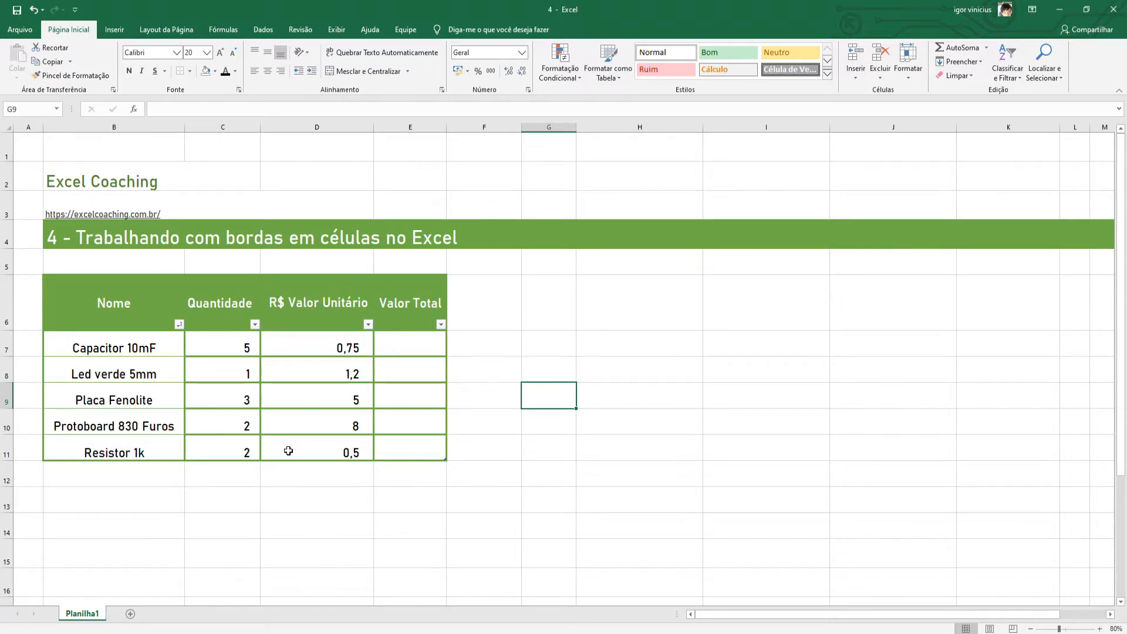
click(254, 325)
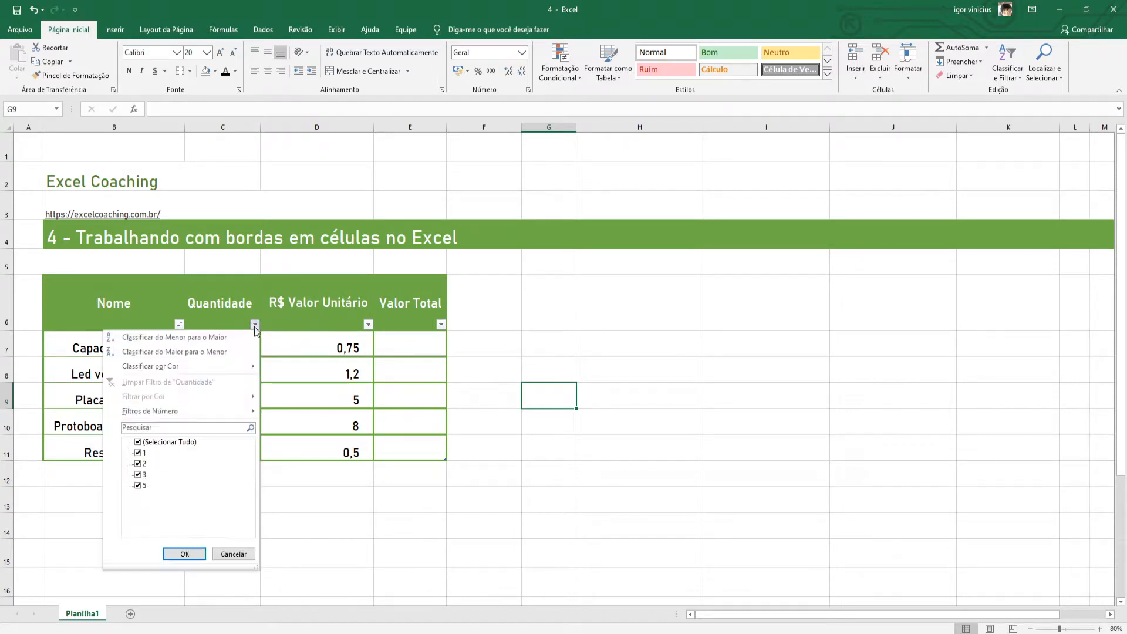
click(188, 338)
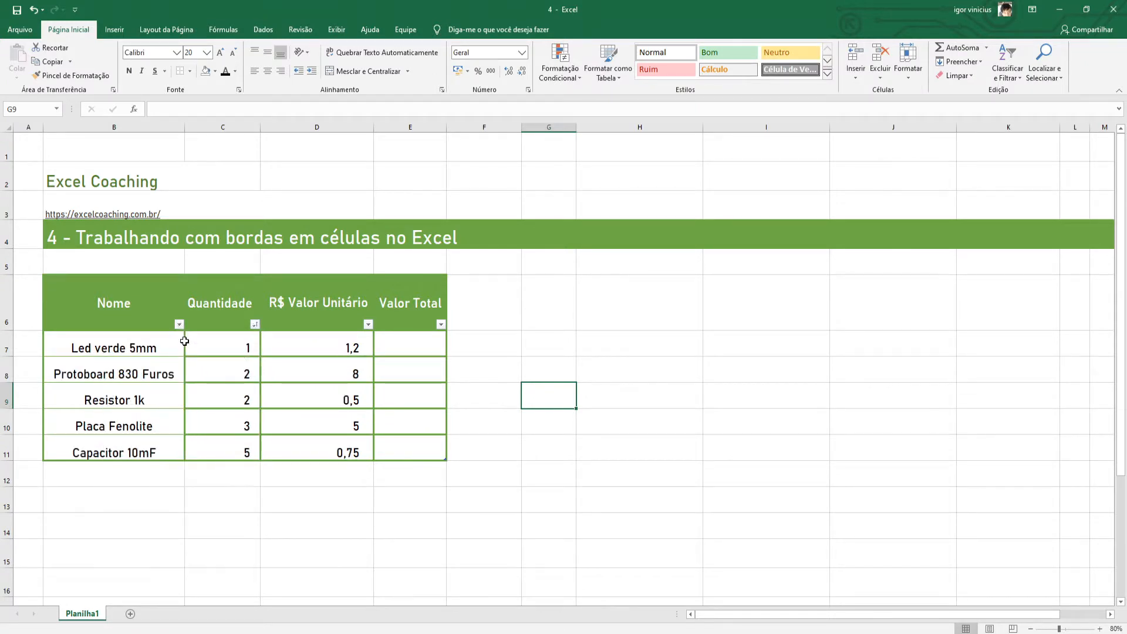
Step: Examine the sort and filter options of the Quantidade, Nome and R$ Valor Unitário columns
click(255, 324)
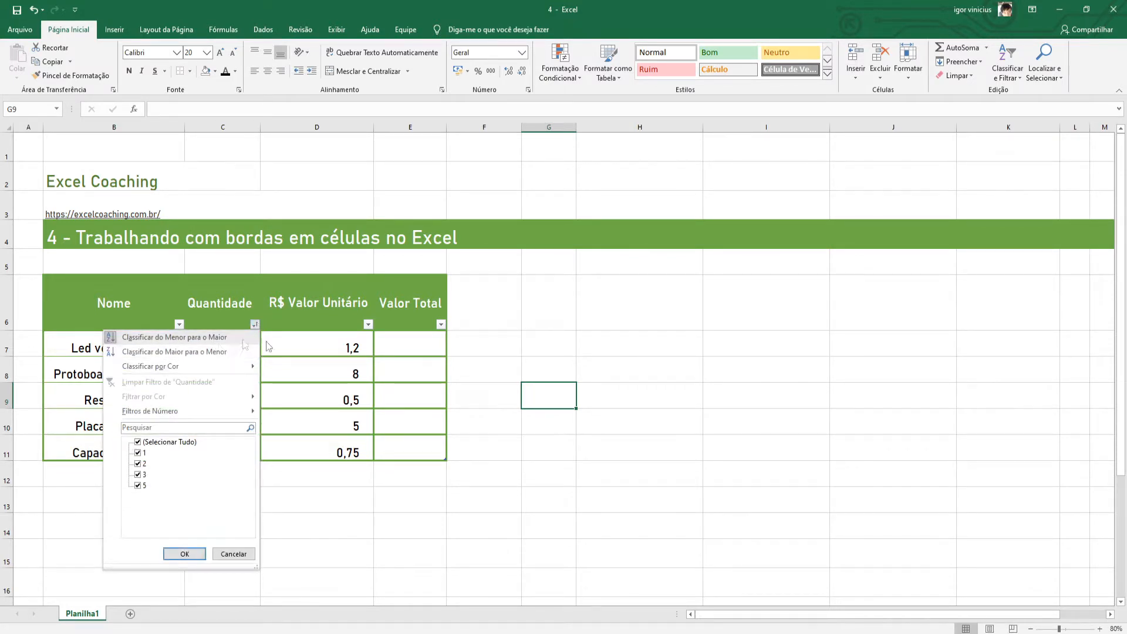
click(184, 333)
click(180, 325)
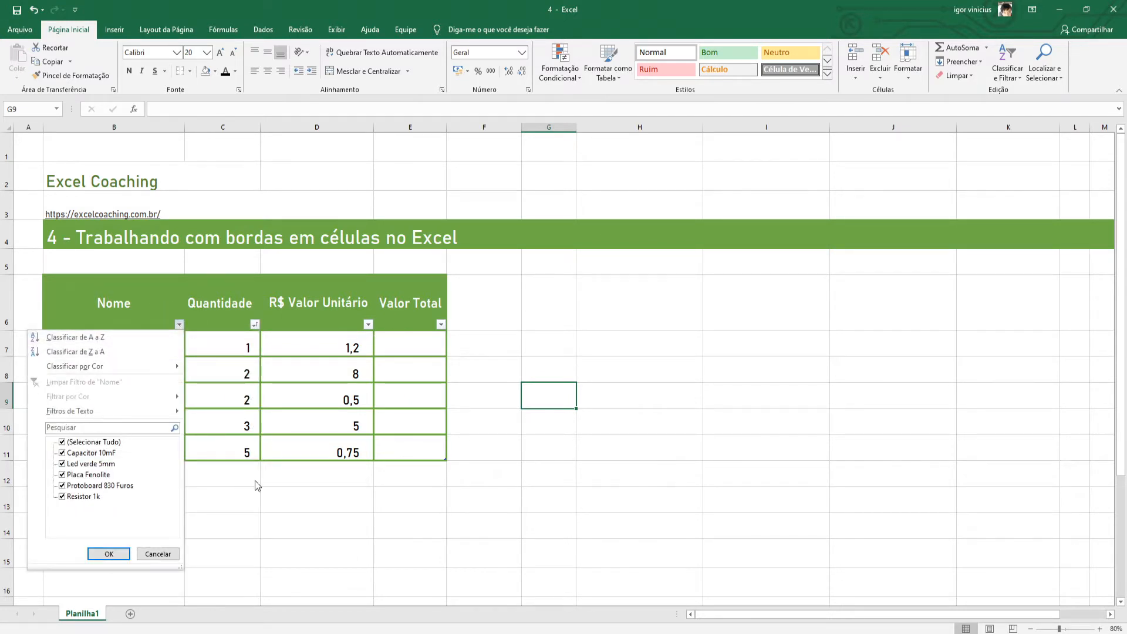
click(243, 497)
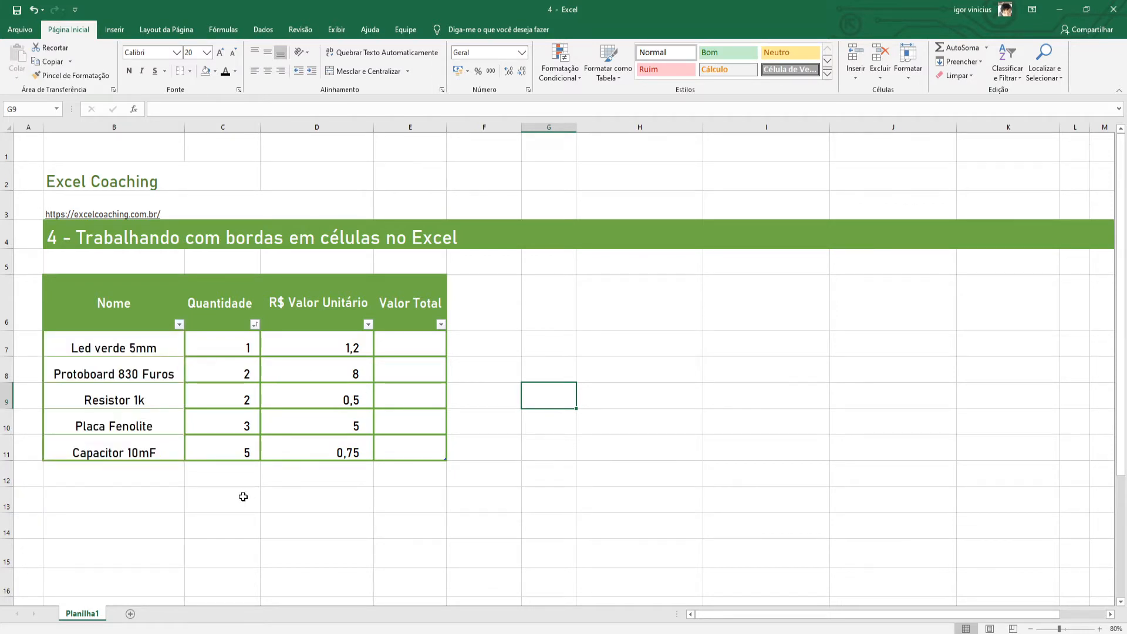
click(368, 326)
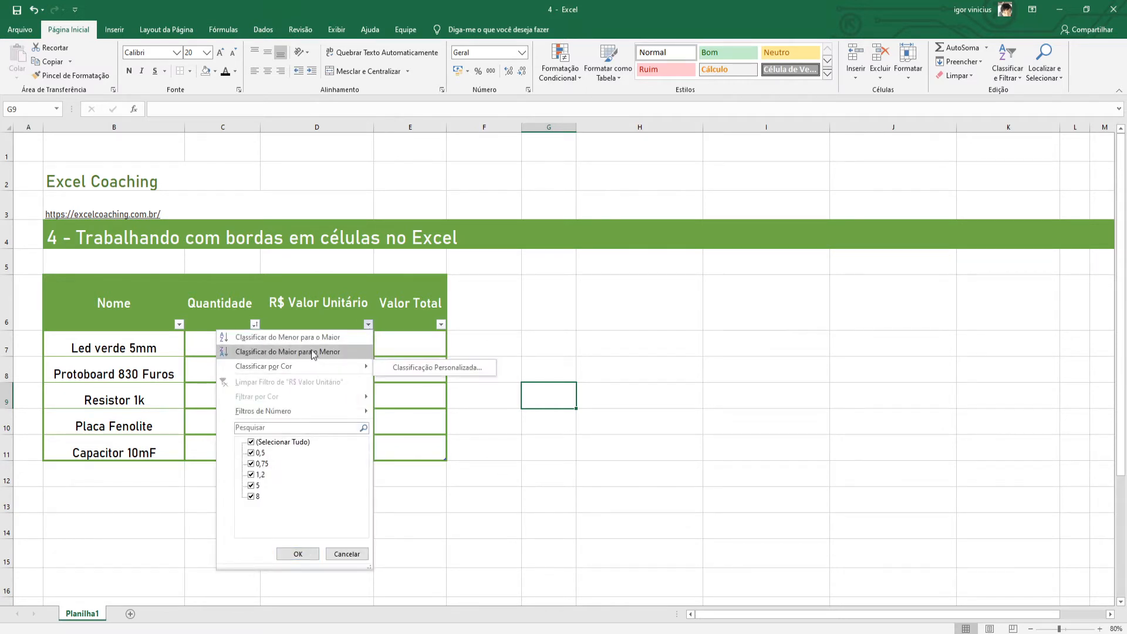
click(369, 326)
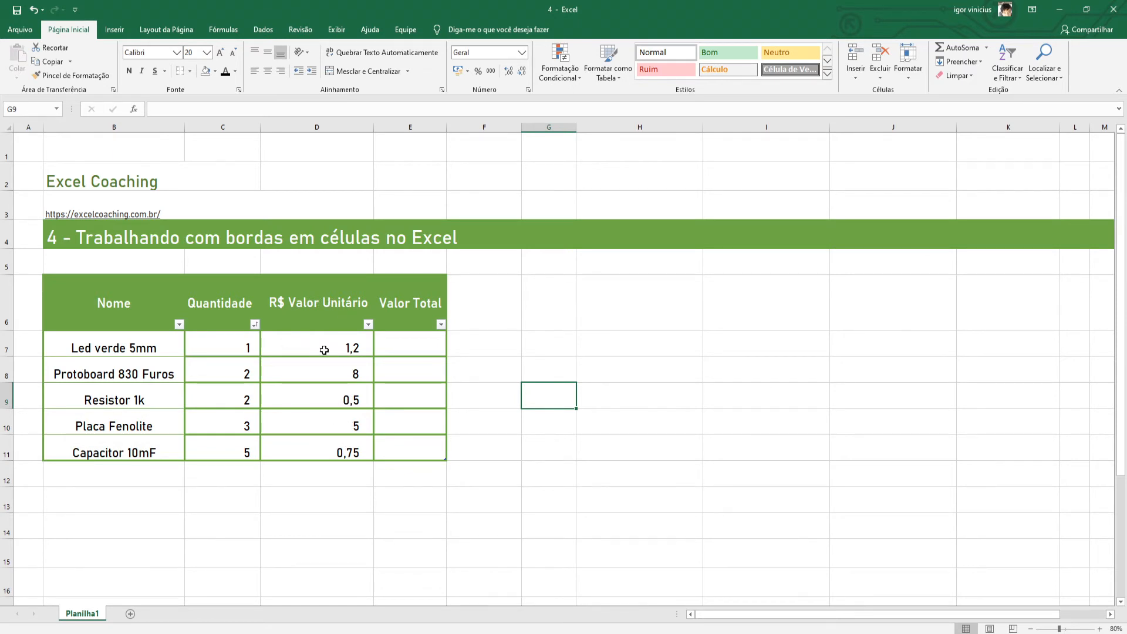
click(329, 488)
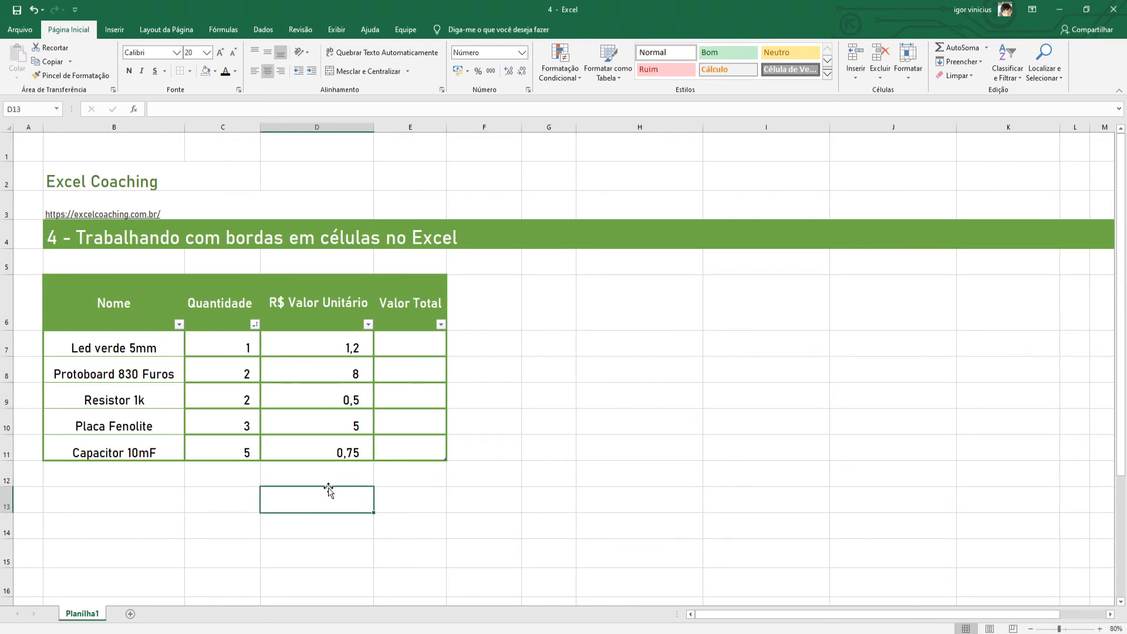